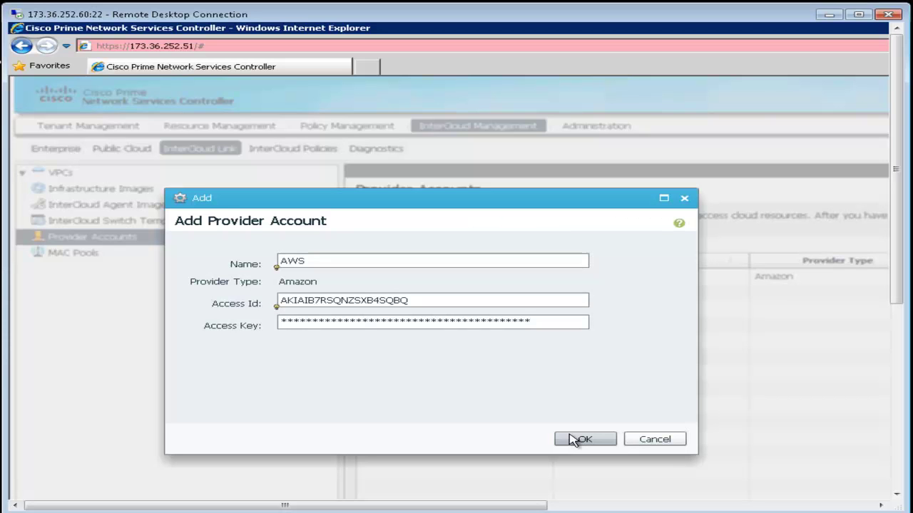
# Save the new Amazon provider account named AWS.
pyautogui.click(577, 440)
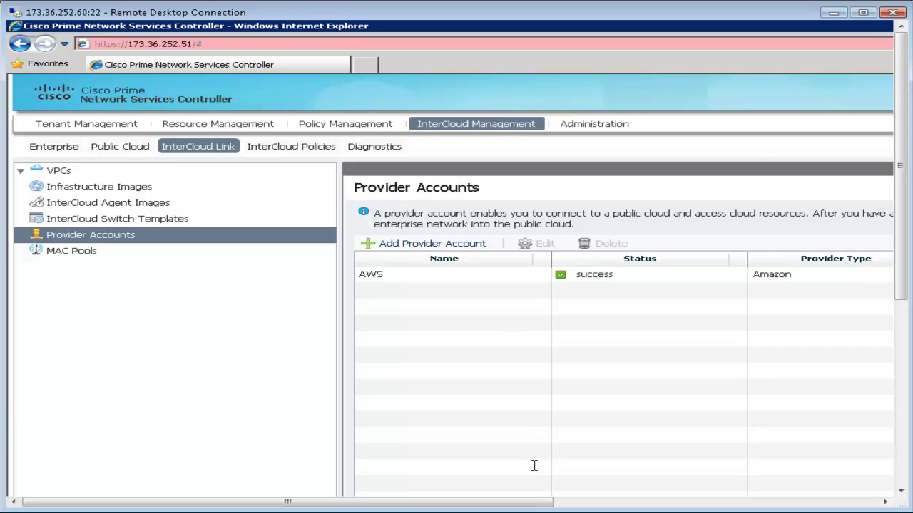
pyautogui.moveTo(530, 500); pyautogui.dragTo(724, 510)
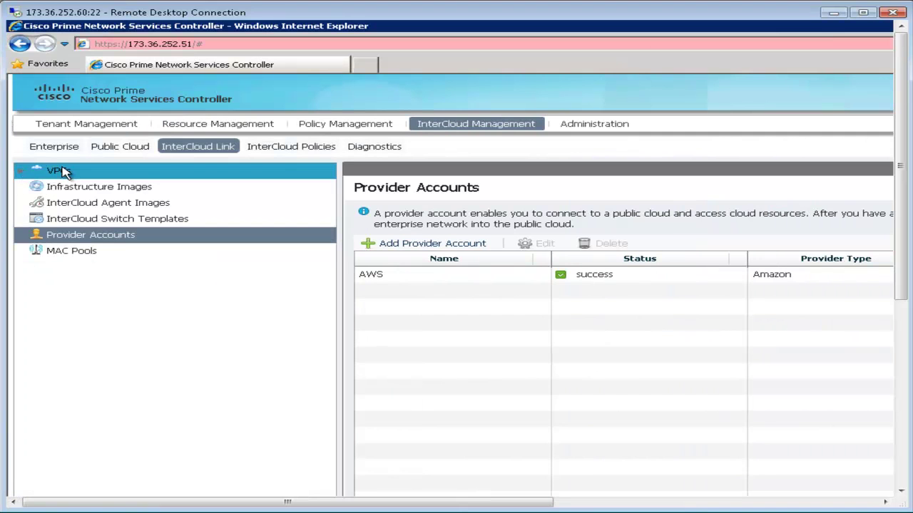
# Start extending the network to the cloud from VPCs, naming the VPC Org-VPC-1 and using the AWS provider account.
pyautogui.click(63, 171)
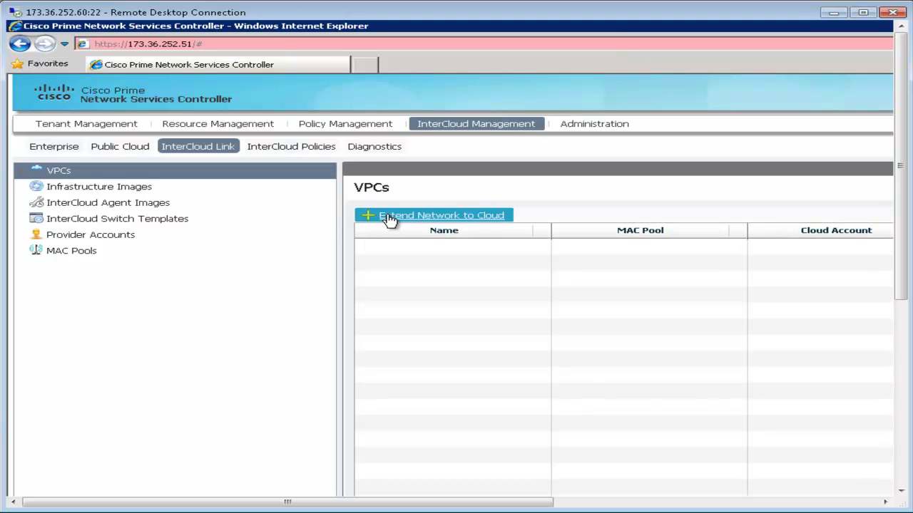
pyautogui.click(389, 217)
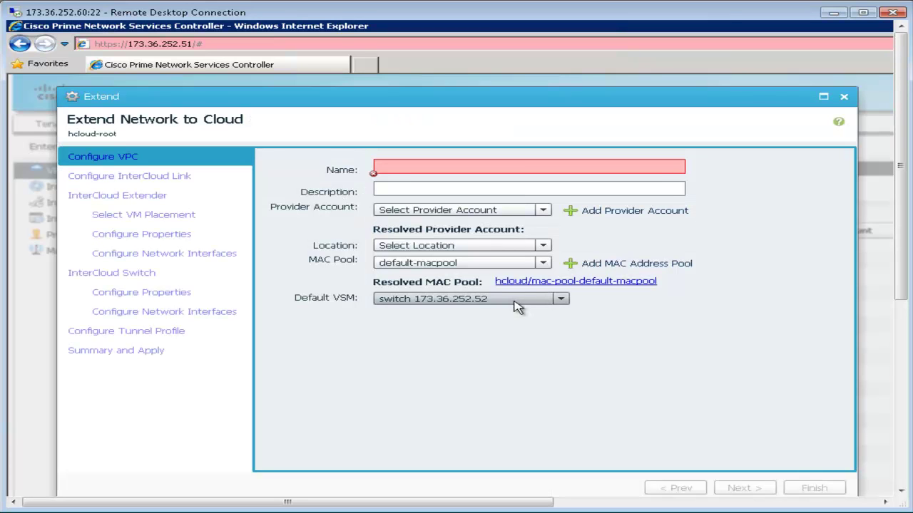
pyautogui.click(510, 169)
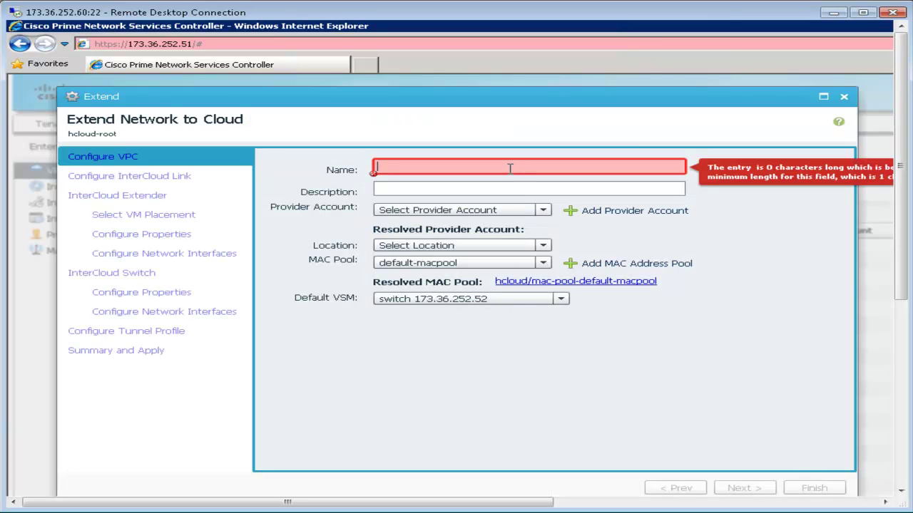
pyautogui.write('Org-VPC-1')
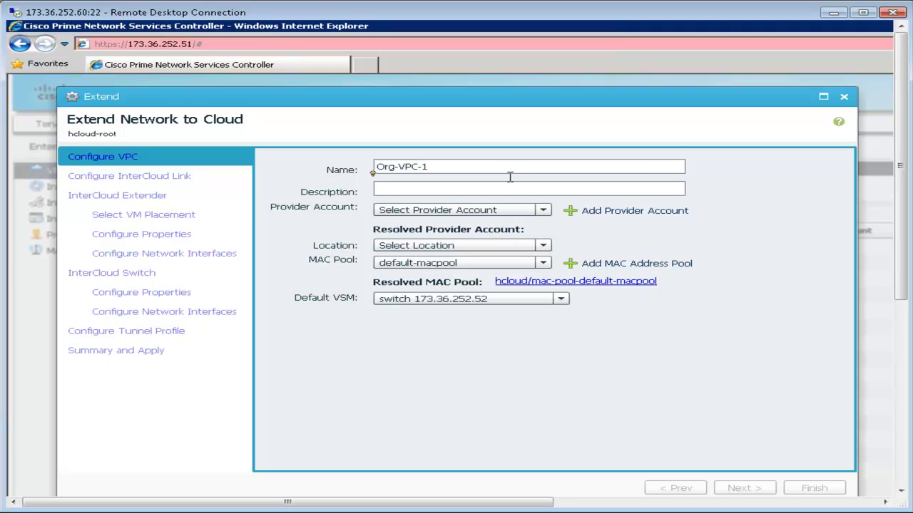
pyautogui.click(516, 210)
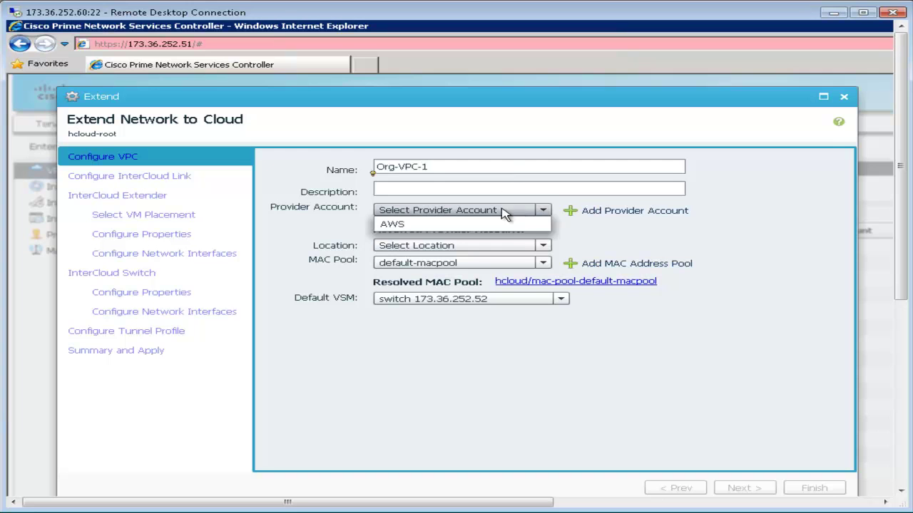
pyautogui.click(393, 224)
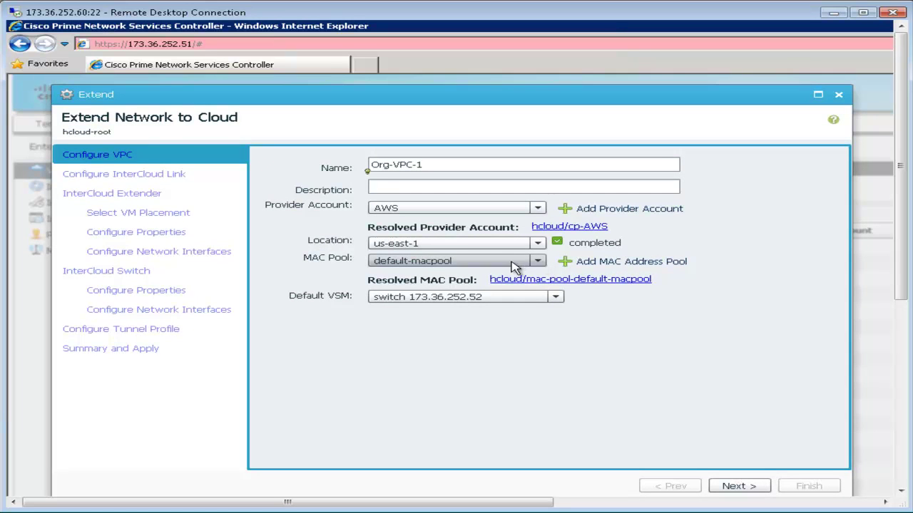
pyautogui.click(722, 487)
# Name the InterCloud link Org-IC-1 and enable high availability for it.
pyautogui.click(431, 170)
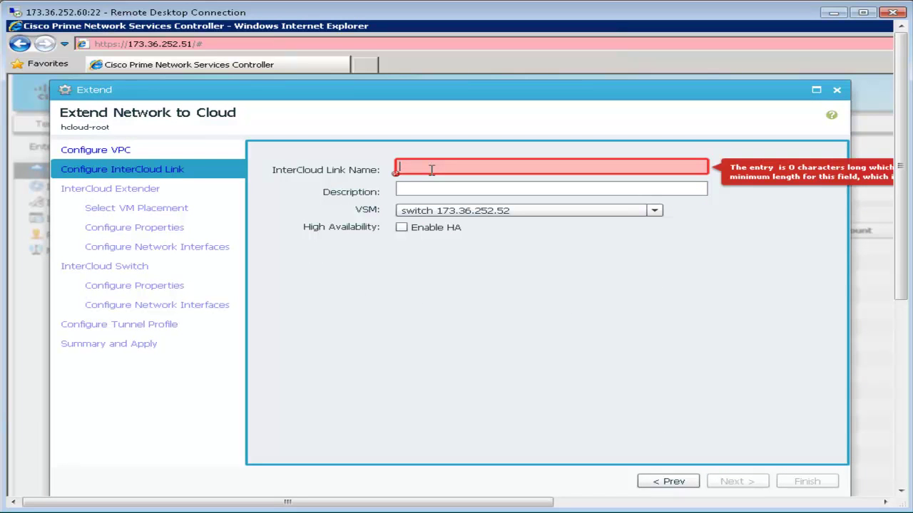
pyautogui.write('Org-IC-1')
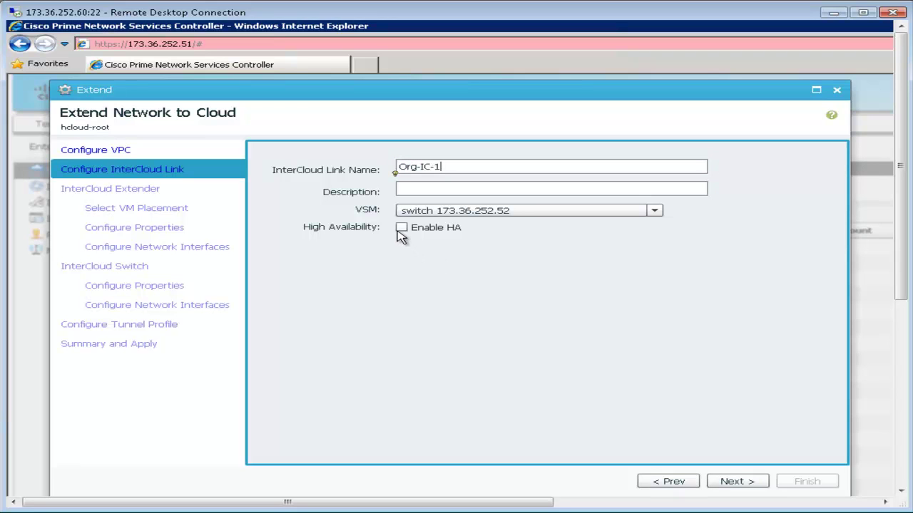
pyautogui.click(401, 230)
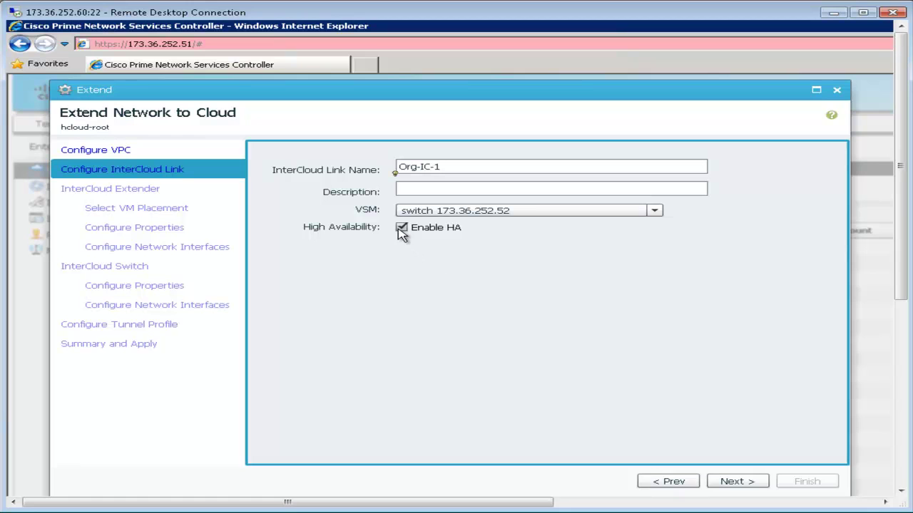
pyautogui.click(723, 482)
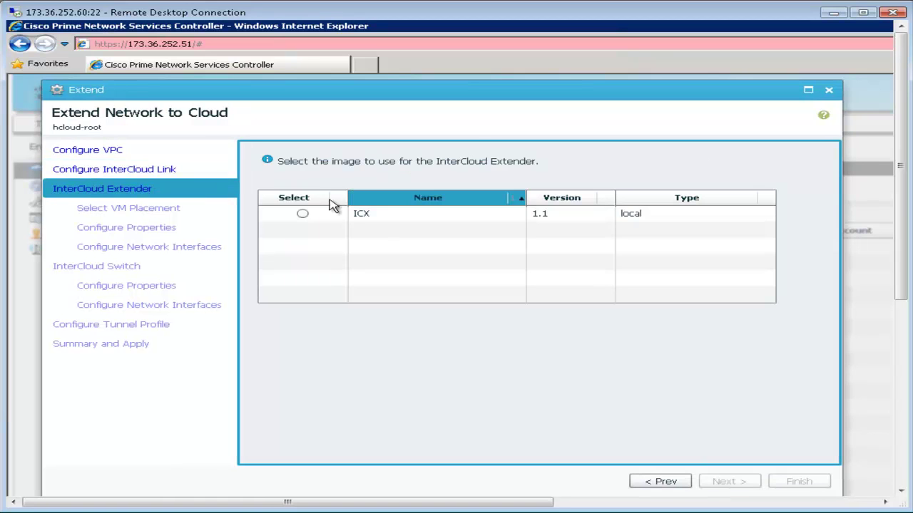
# Use the ICX image for the InterCloud Extender and place both its primary and secondary instances on host 173.36.252.59.
pyautogui.click(302, 214)
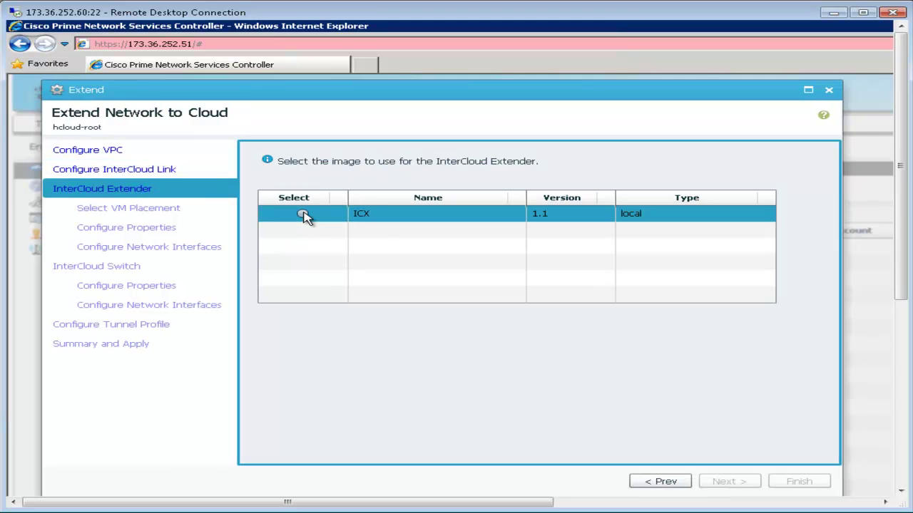
pyautogui.click(302, 214)
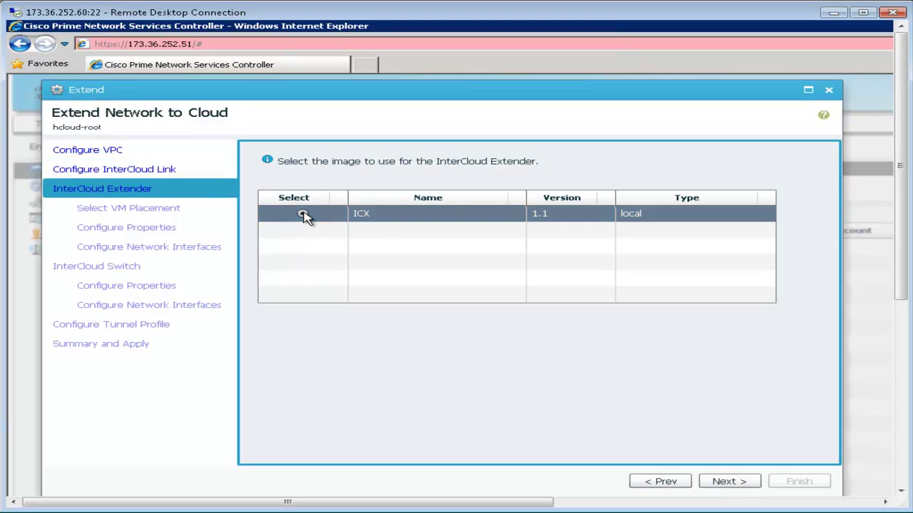
pyautogui.click(728, 483)
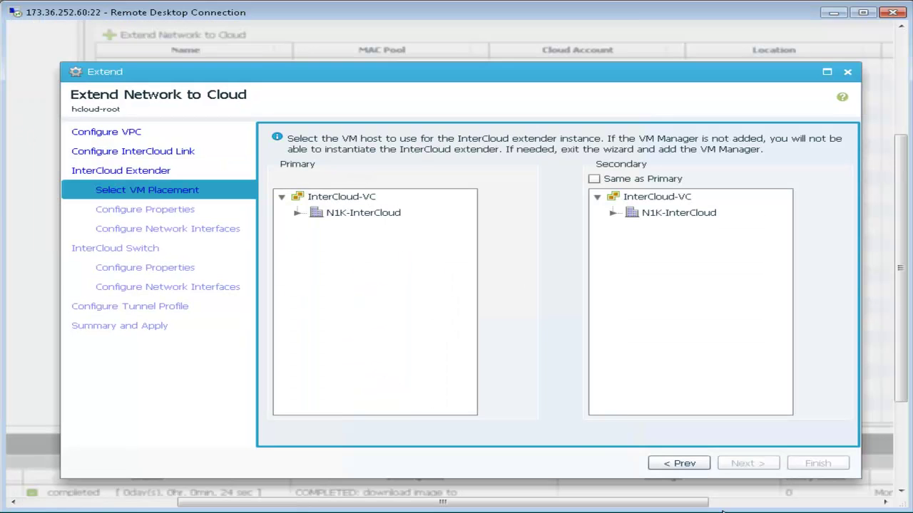
pyautogui.click(299, 213)
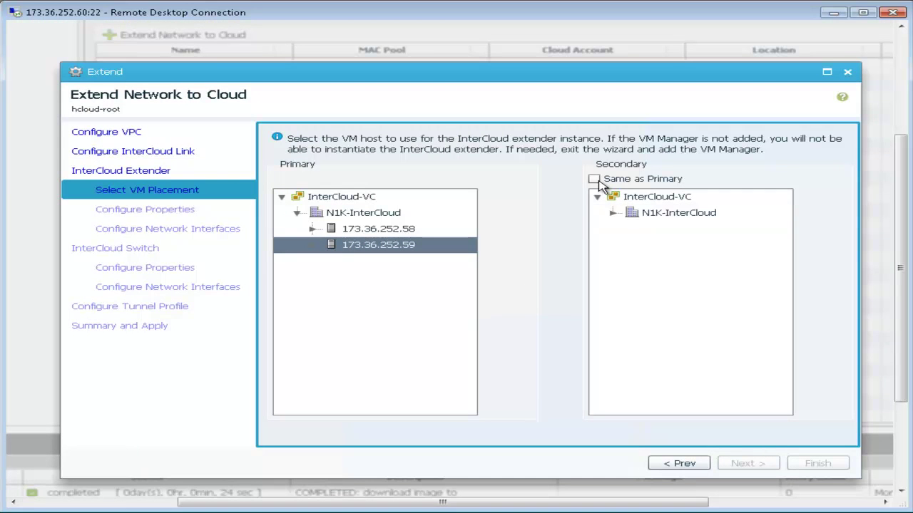
pyautogui.click(597, 181)
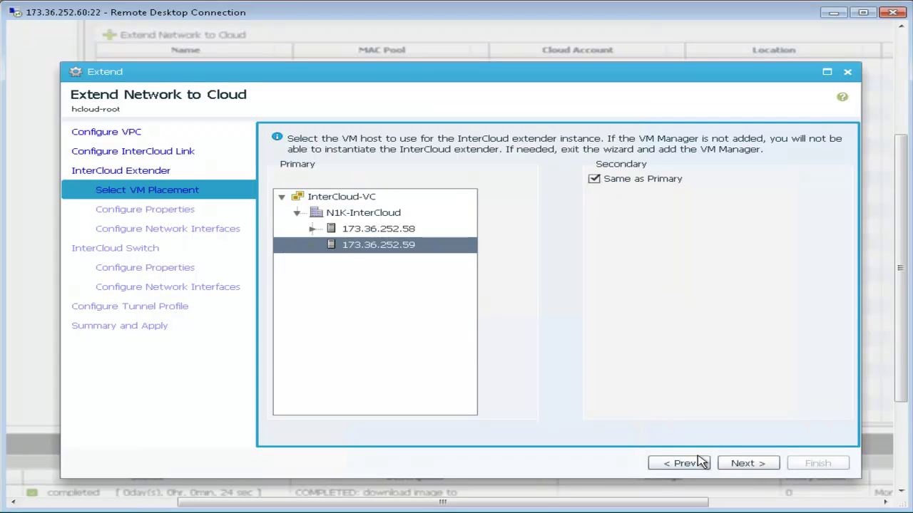
pyautogui.click(726, 465)
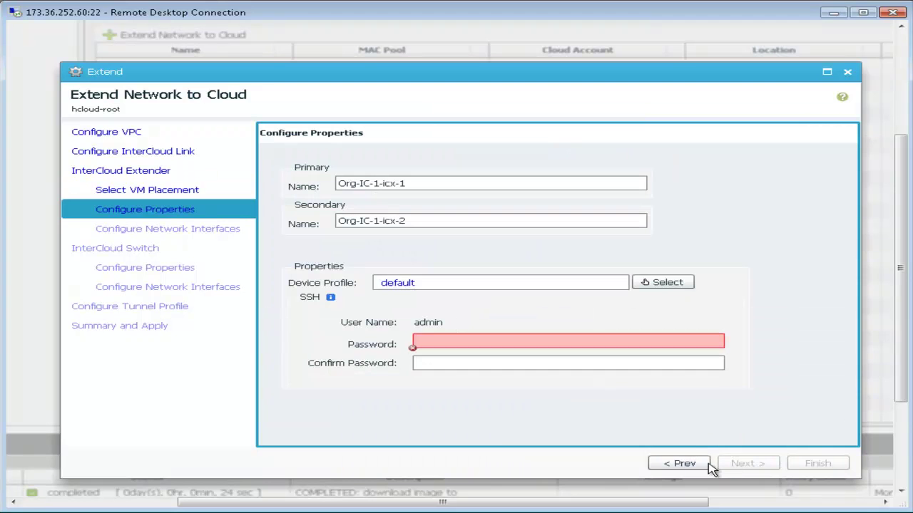
# Enter and confirm the admin SSH password in the InterCloud Extender properties, keeping the default device profile.
pyautogui.click(443, 343)
pyautogui.write('*********')
pyautogui.press('Tab')
pyautogui.write('*********')
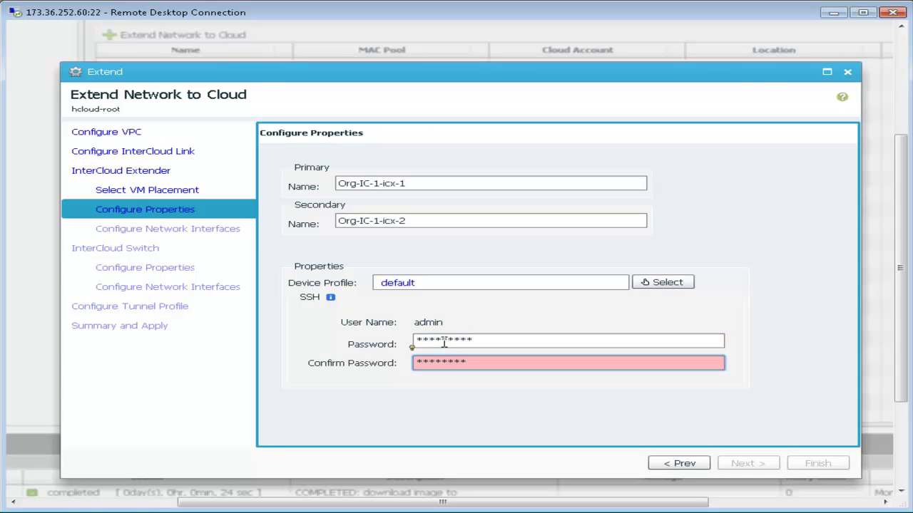
pyautogui.click(726, 465)
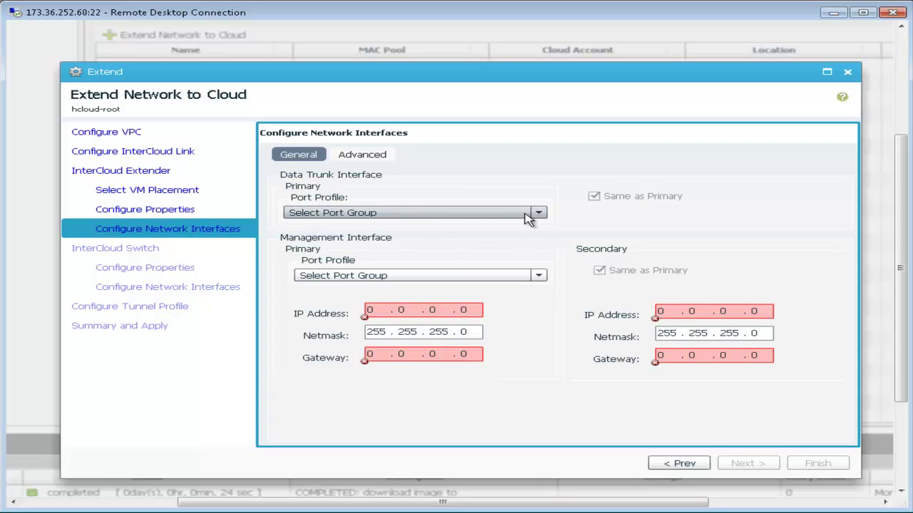
# Set the extender's data trunk to ICN-Trunk and management to Access-252, with IPs 173.36.252.53 and 173.36.252.54, netmask 255.255.248.0, gateway 173.36.252.1.
pyautogui.click(539, 214)
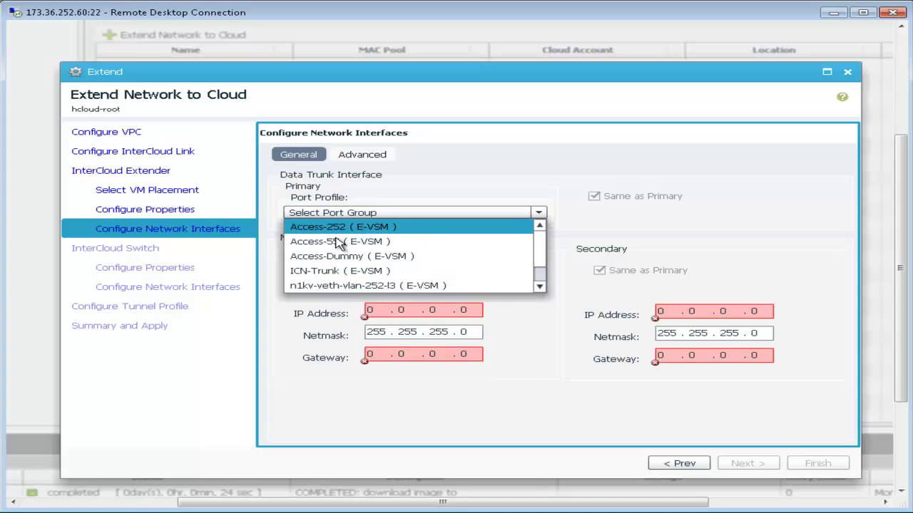
pyautogui.click(335, 272)
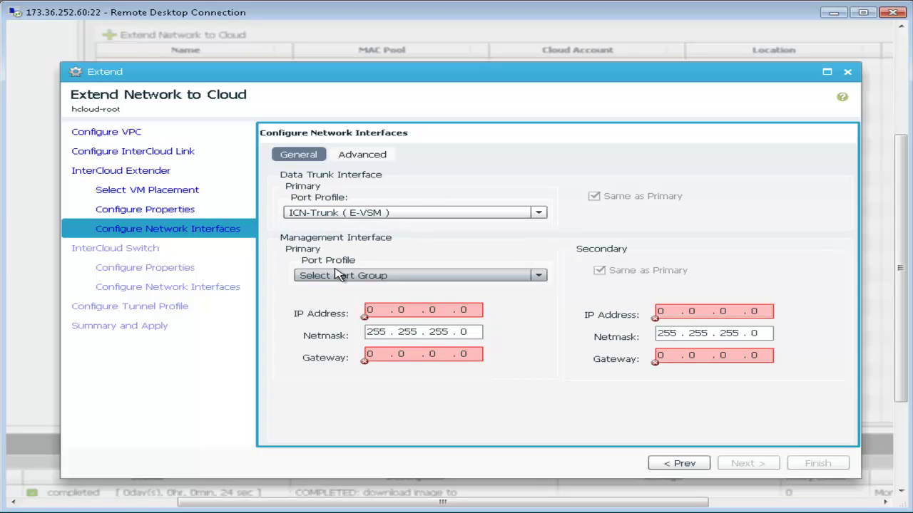
pyautogui.click(539, 277)
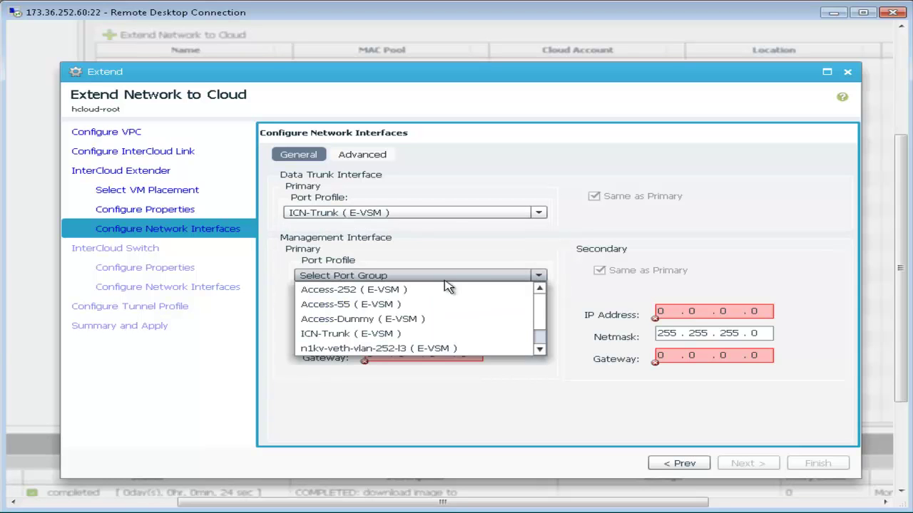
pyautogui.click(354, 291)
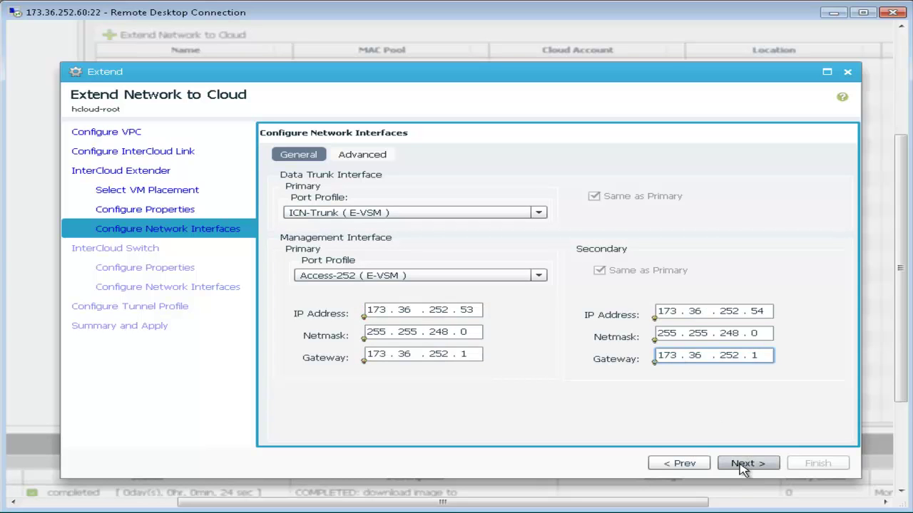
pyautogui.click(742, 464)
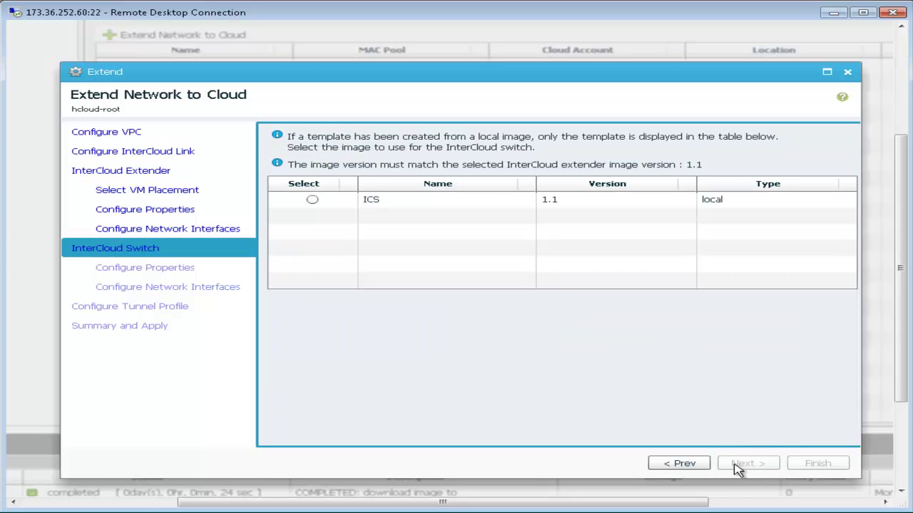
# Choose the local ICS image, version 1.1, for the InterCloud Switch.
pyautogui.click(312, 202)
pyautogui.click(311, 201)
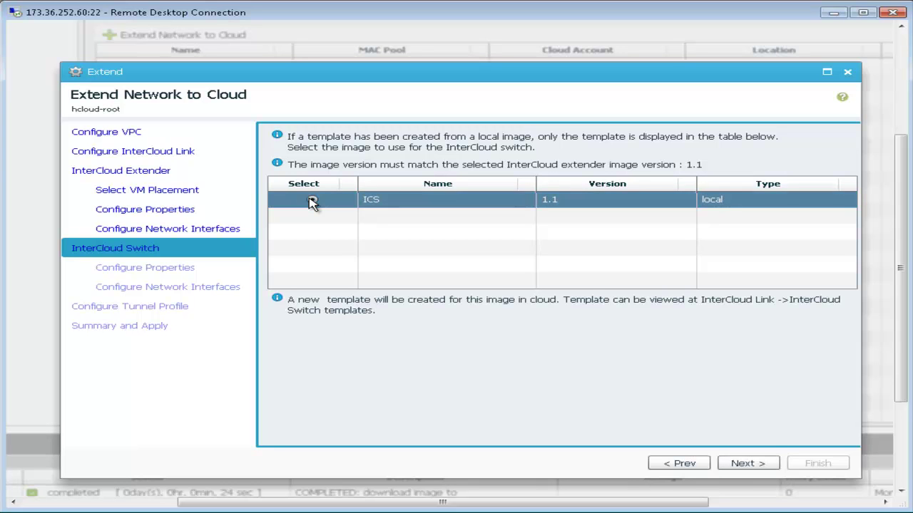
pyautogui.click(744, 465)
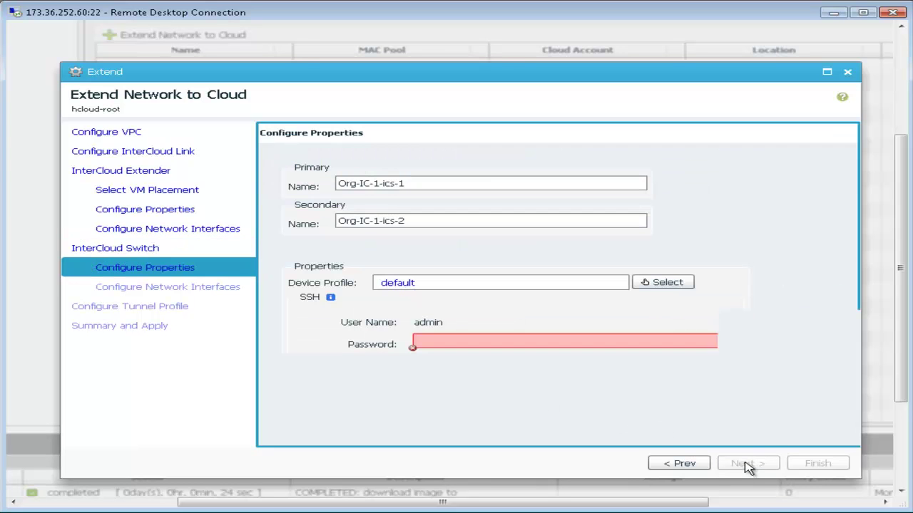
# Enter and confirm the admin SSH password in the InterCloud Switch properties.
pyautogui.click(469, 342)
pyautogui.write('*********')
pyautogui.click(456, 363)
pyautogui.write('********')
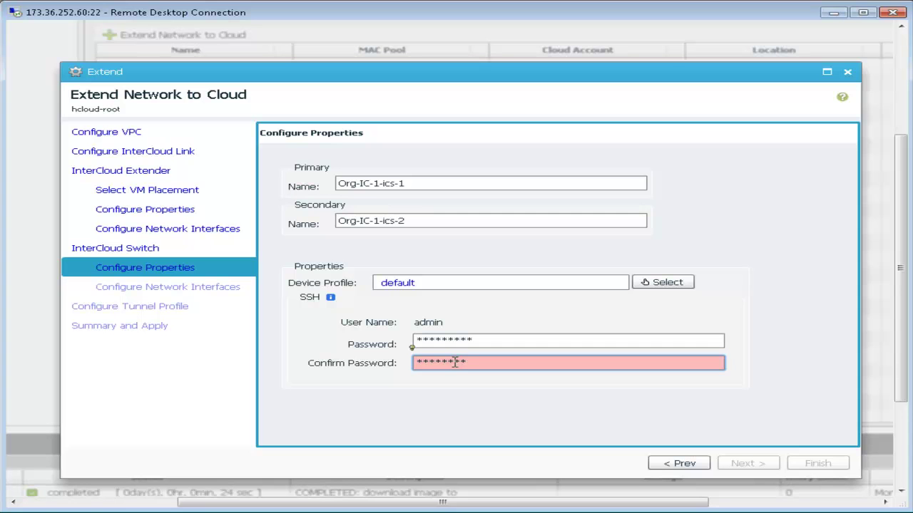
pyautogui.write('*')
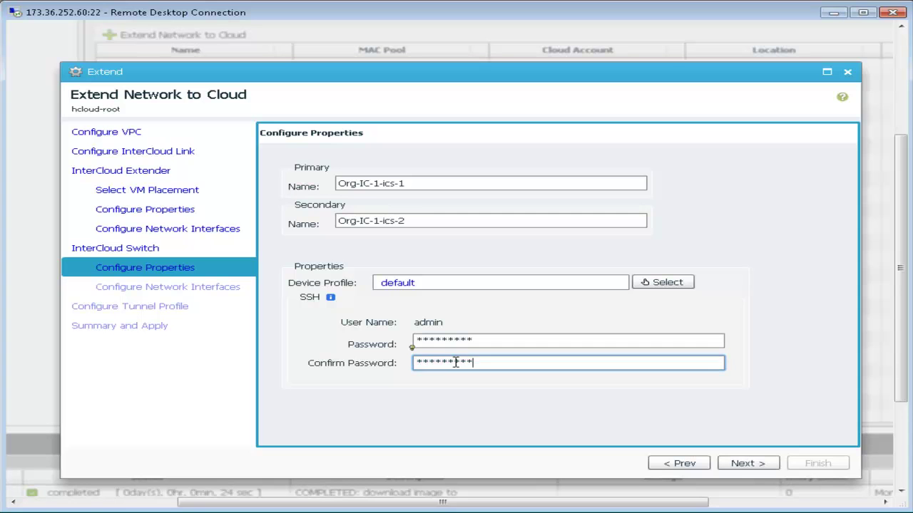
pyautogui.click(752, 466)
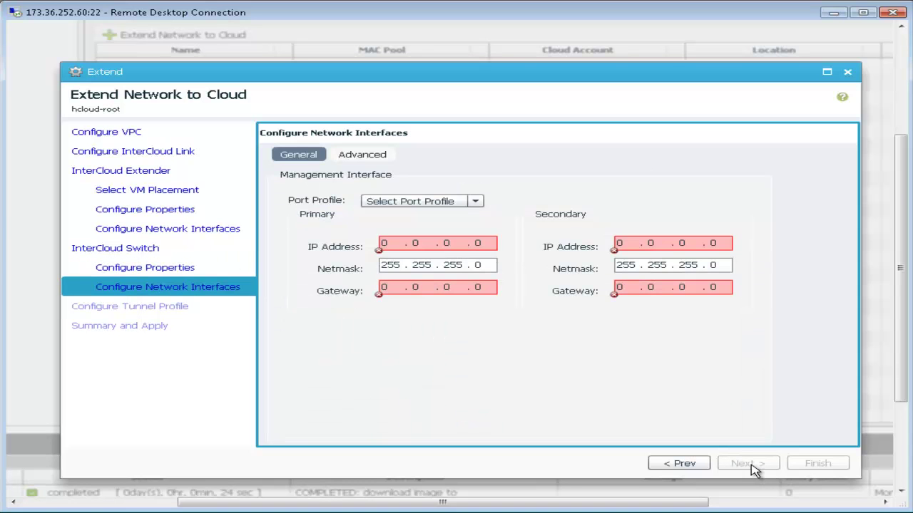
# Configure the switch's management interface with port profile ICS-Mgmt, IPs 173.36.252.55 and 173.36.252.56, netmask 255.255.248.0 and gateway 173.36.252.1.
pyautogui.click(476, 203)
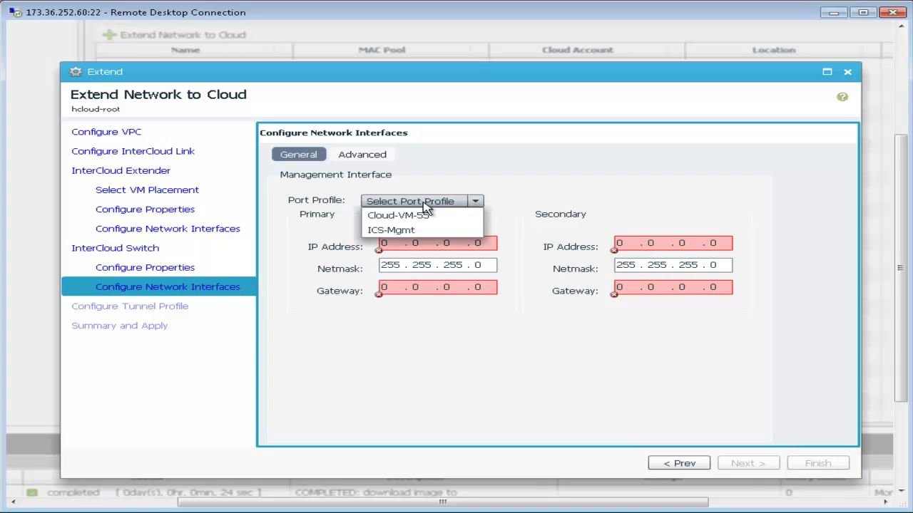
pyautogui.click(400, 230)
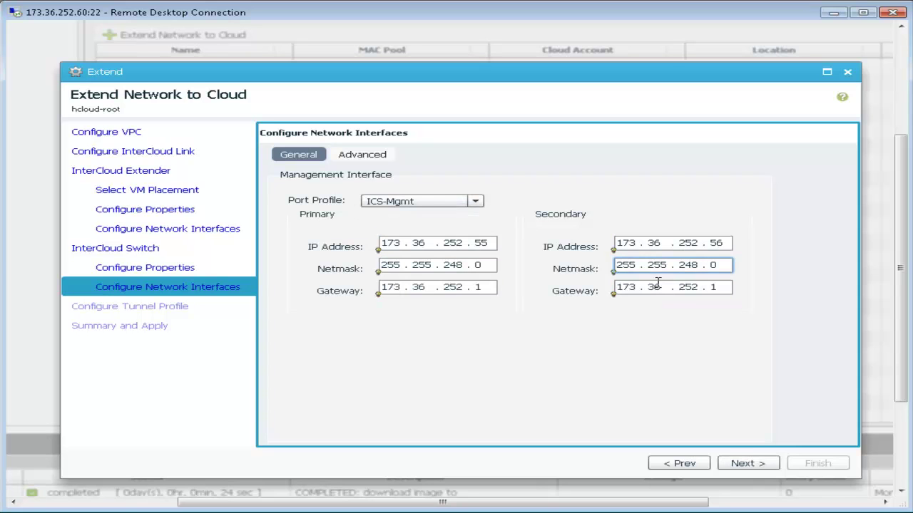
pyautogui.click(738, 464)
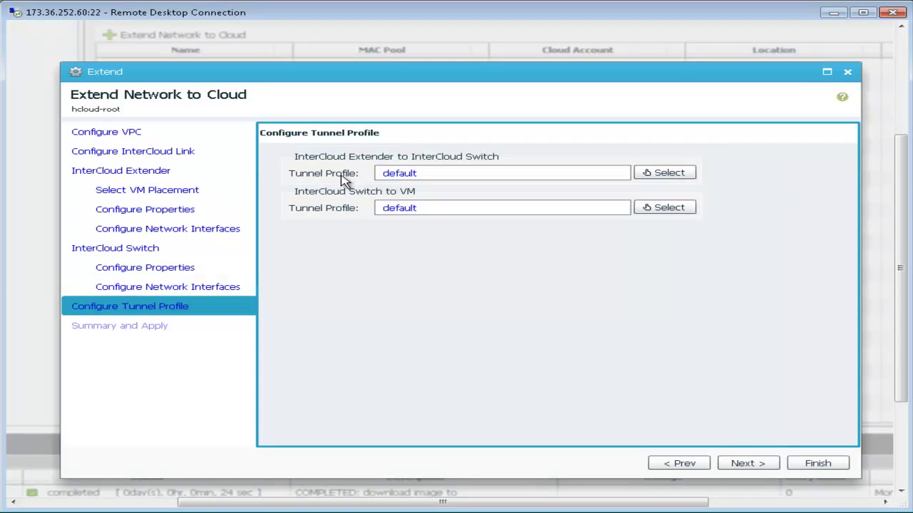
# Examine the key policy of the extender-to-switch tunnel profile, including its encryption and hash algorithm options, and close it without changes.
pyautogui.click(407, 176)
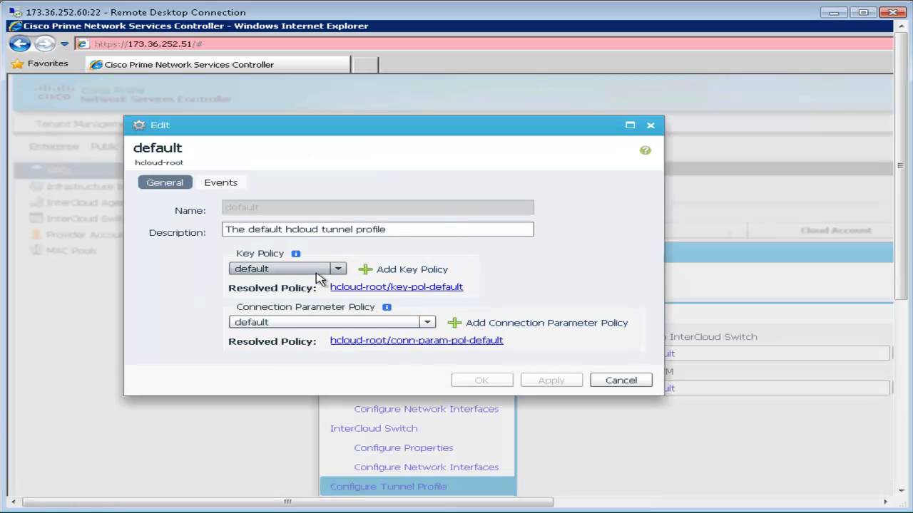
pyautogui.click(353, 287)
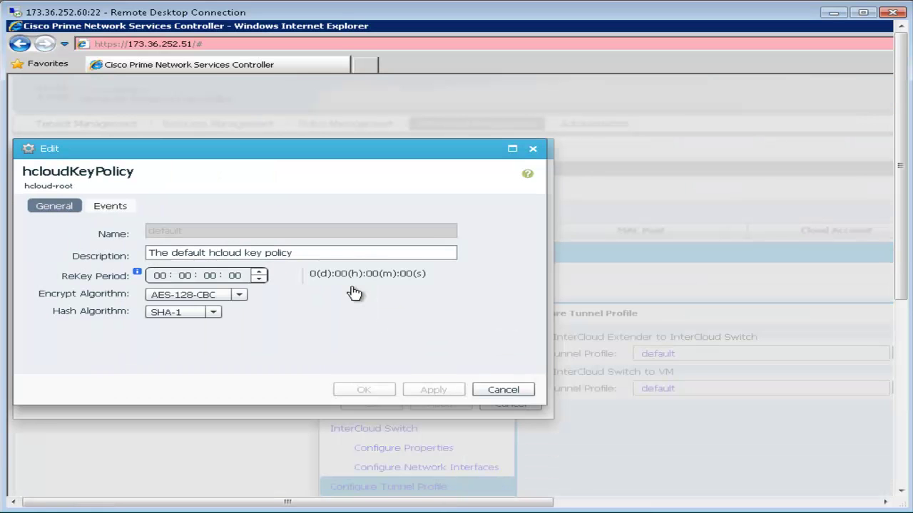
pyautogui.click(240, 296)
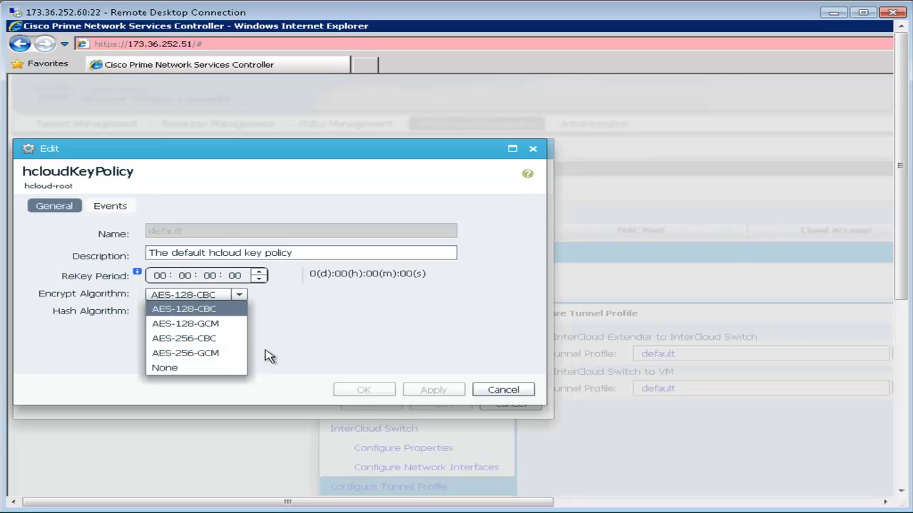
pyautogui.click(308, 350)
pyautogui.click(217, 316)
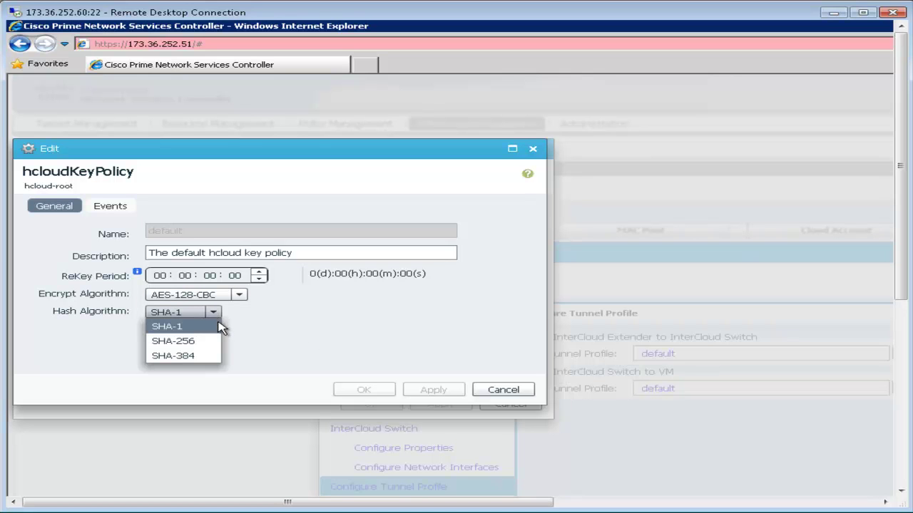
pyautogui.click(246, 365)
pyautogui.click(499, 390)
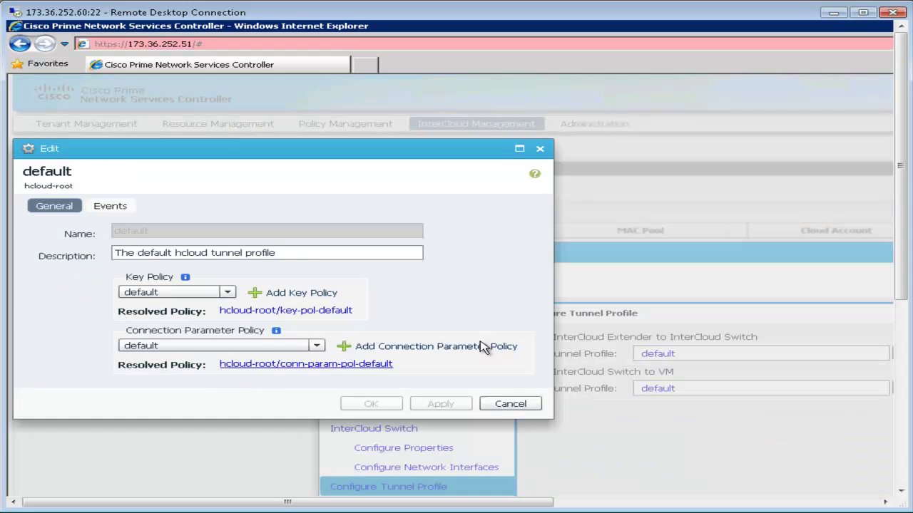
pyautogui.click(509, 403)
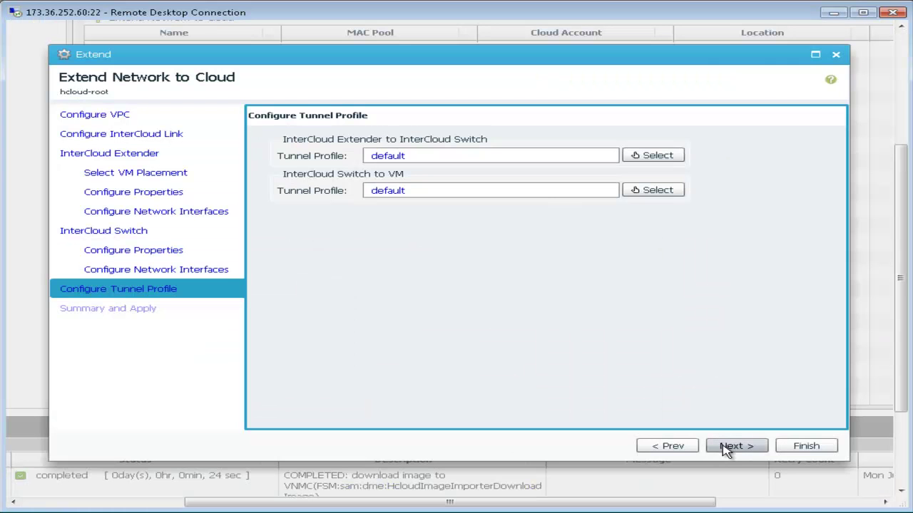
# Review the summary for the Org-IC-1 link and finish the wizard with deployment enabled.
pyautogui.click(726, 450)
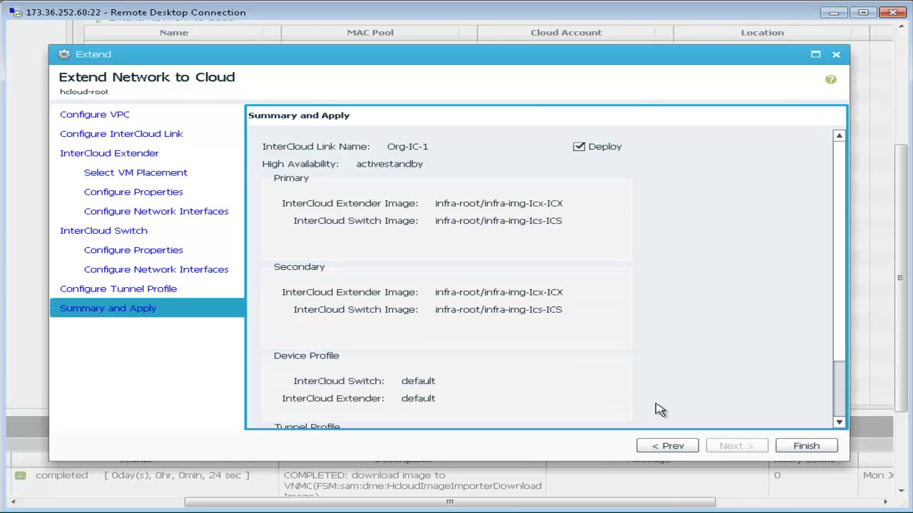
pyautogui.click(839, 423)
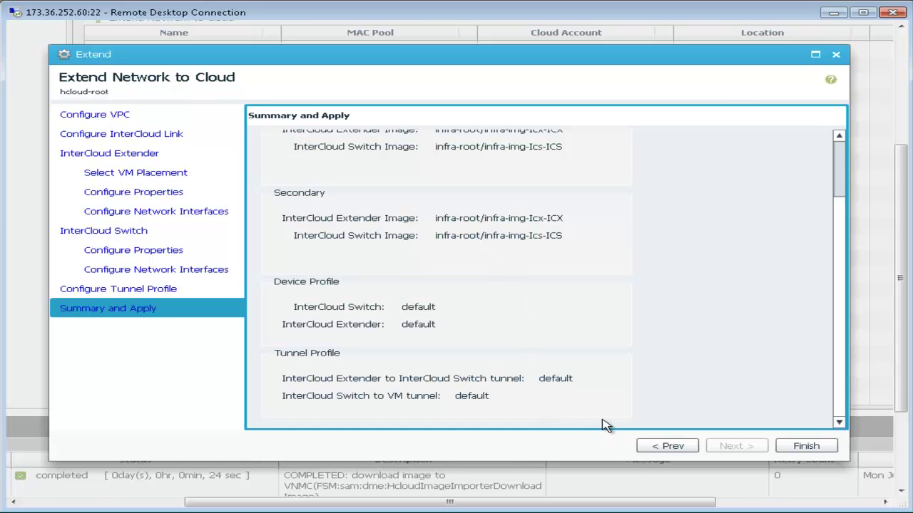
pyautogui.click(804, 448)
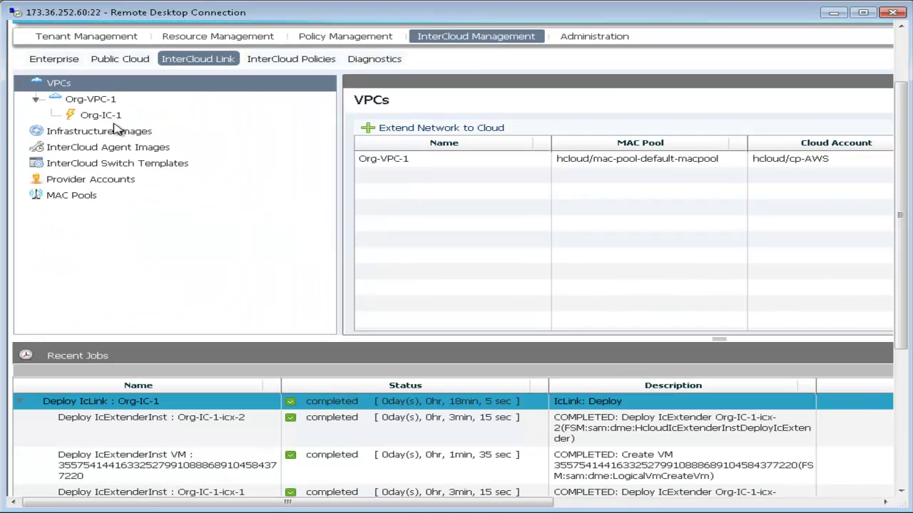
# Open the Org-IC-1 link and check its deployment state and the HA status of its primary InterCloud Extender.
pyautogui.click(108, 115)
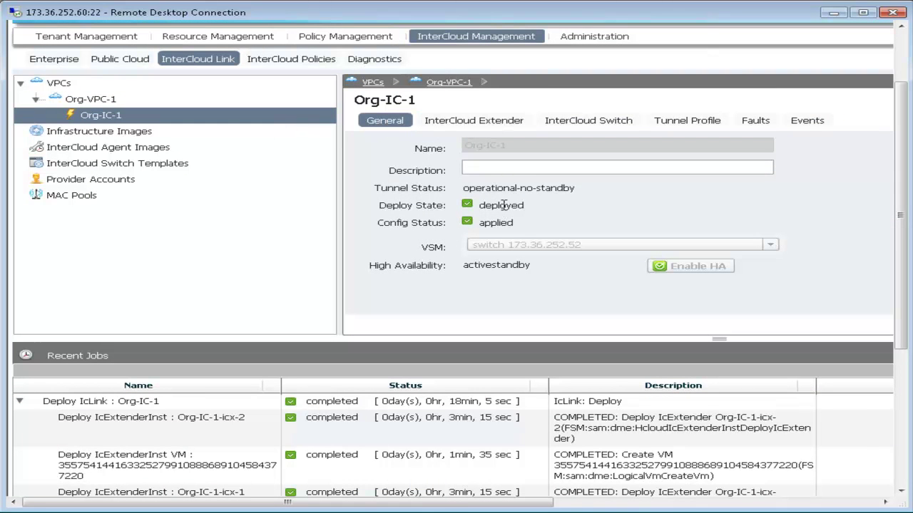
pyautogui.click(497, 122)
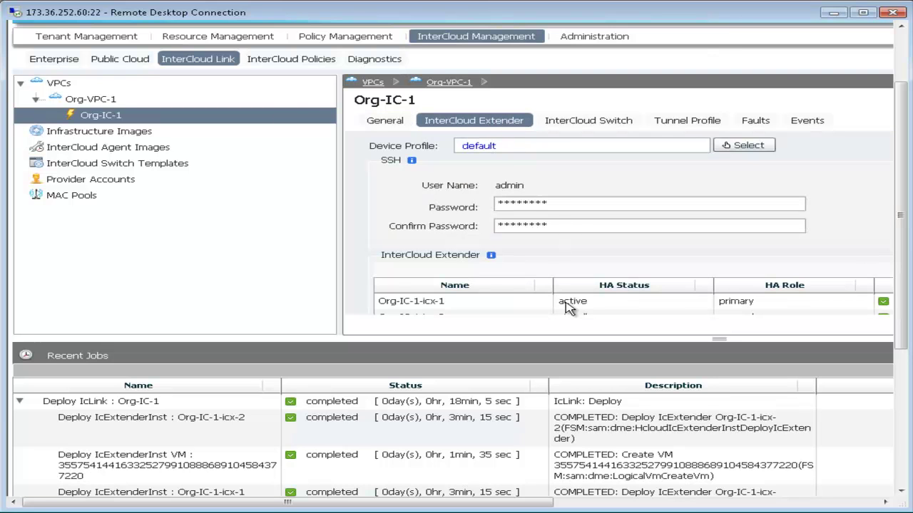
pyautogui.click(566, 305)
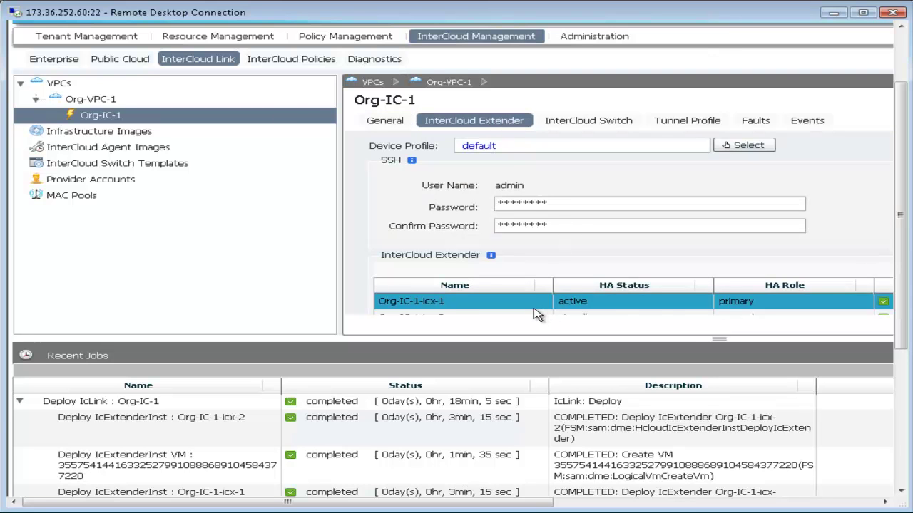
# Check the status of Org-IC-1's primary InterCloud Switch and the link's tunnel profiles.
pyautogui.click(657, 482)
pyautogui.moveTo(538, 504); pyautogui.dragTo(738, 502)
pyautogui.click(736, 494)
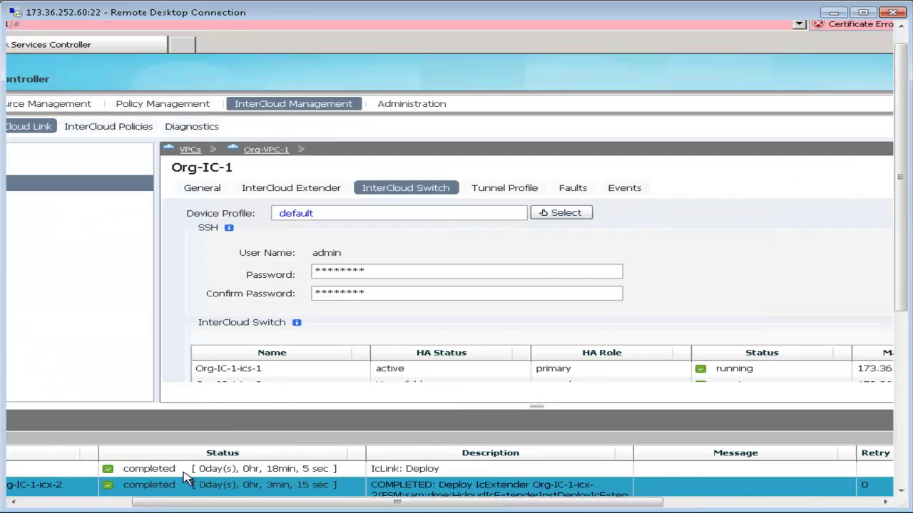
pyautogui.click(350, 370)
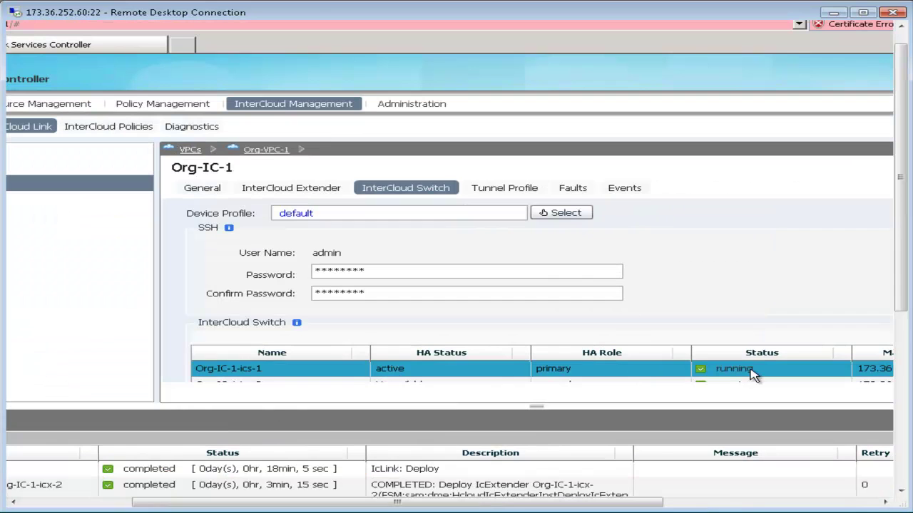
pyautogui.click(502, 187)
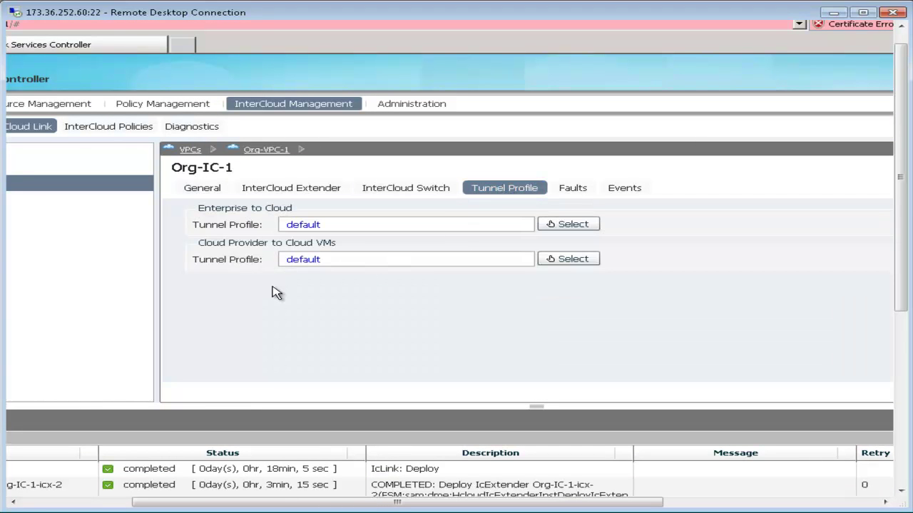
pyautogui.click(71, 508)
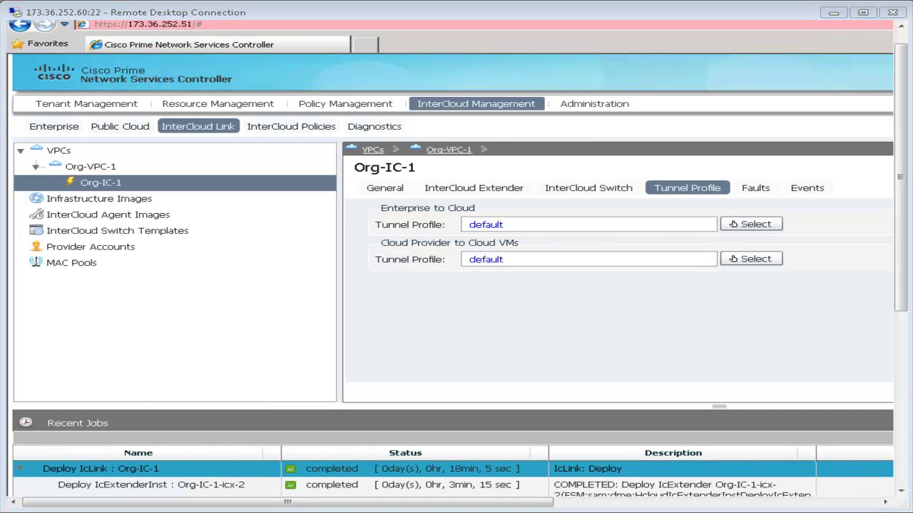
# Switch to the PuTTY session on 173.36.252.52 and list all modules with "show module".
pyautogui.hotkey('alt', 'Tab')
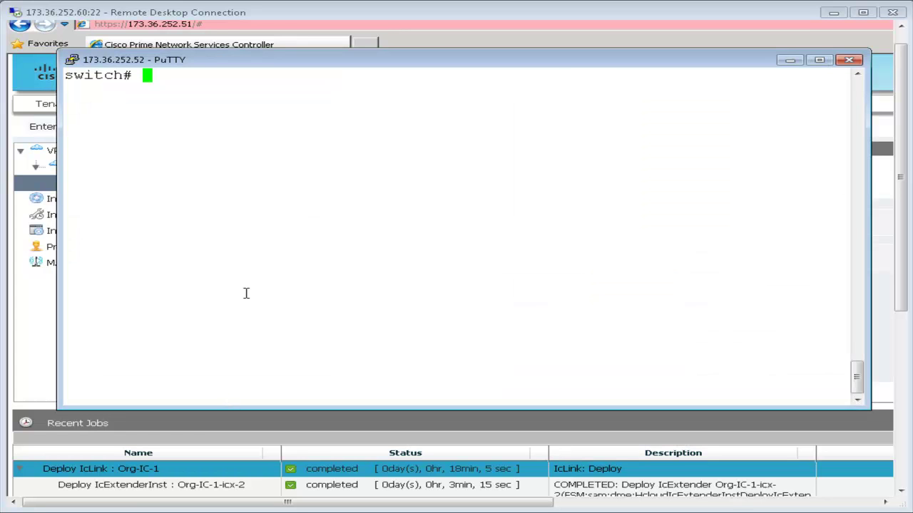
pyautogui.write('show module')
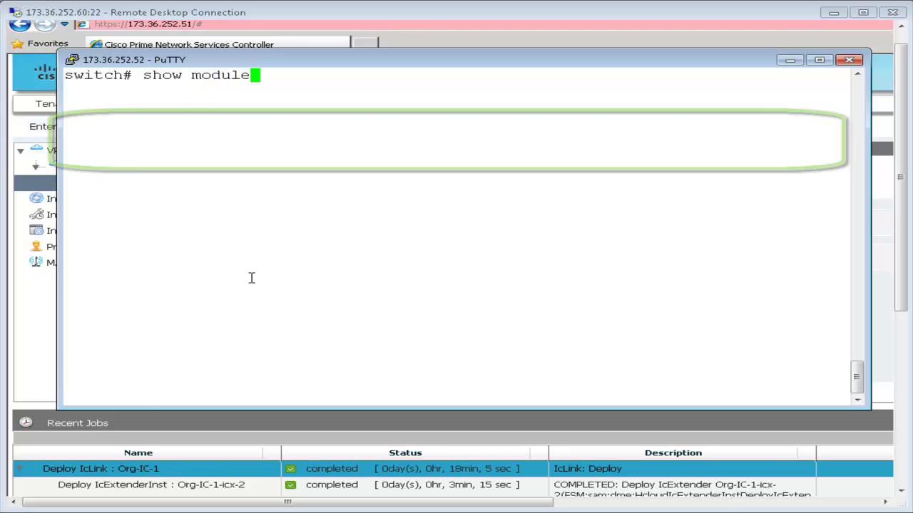
pyautogui.press('Return')
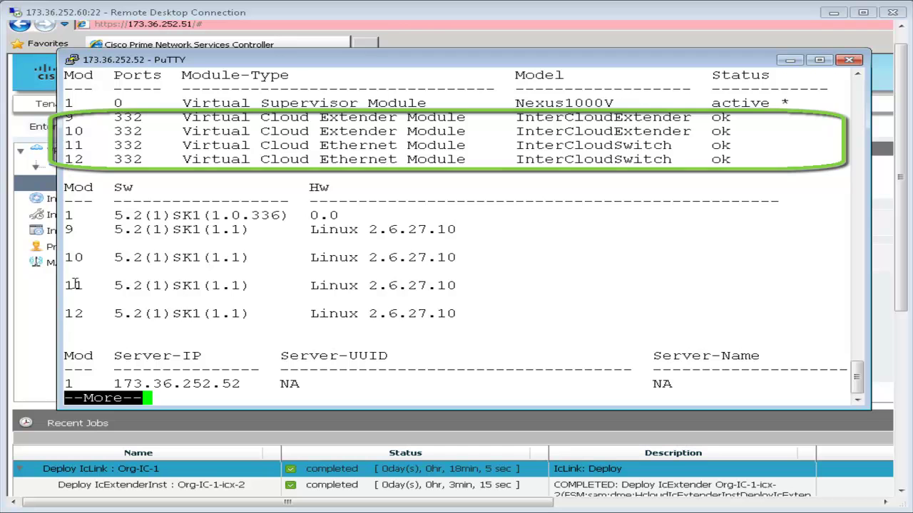
pyautogui.press('space')
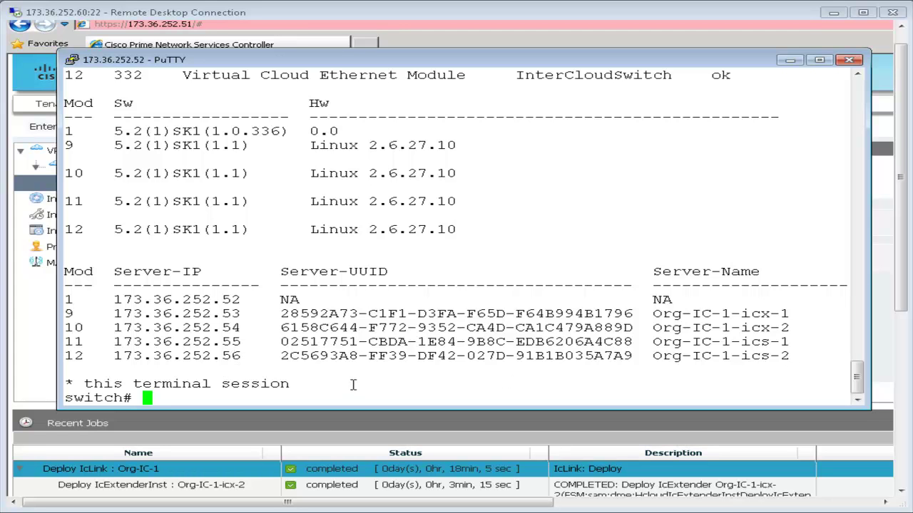
# Display the running configuration of the management port profile with "show run port-profile ICS-Mgmt".
pyautogui.write('show r')
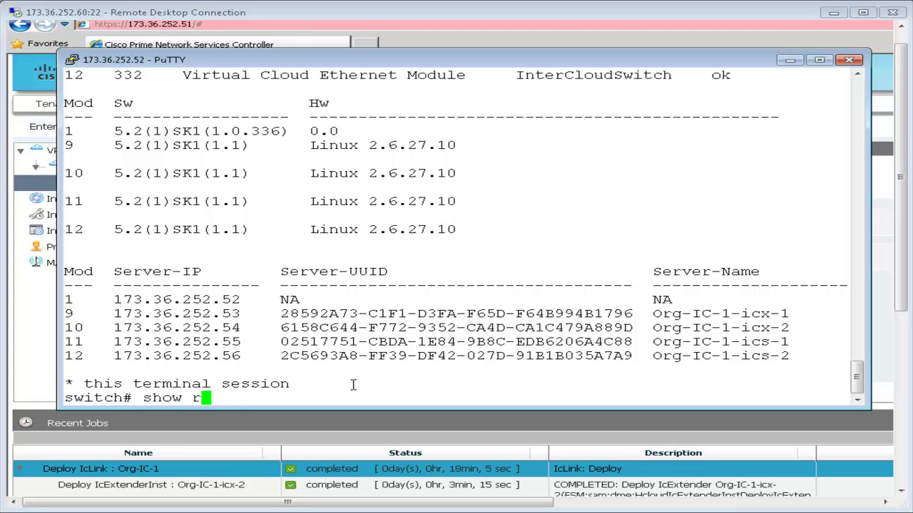
pyautogui.write('un port-pr')
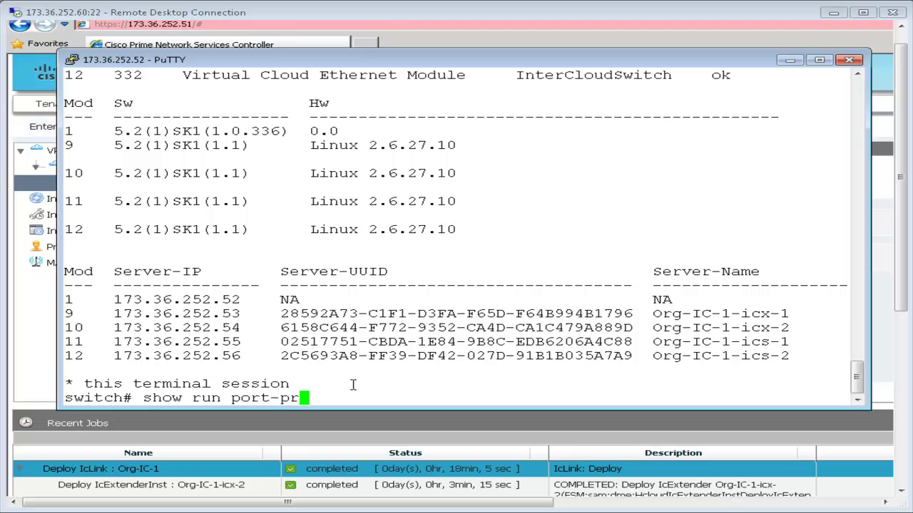
pyautogui.write('ofile ICS-Mg')
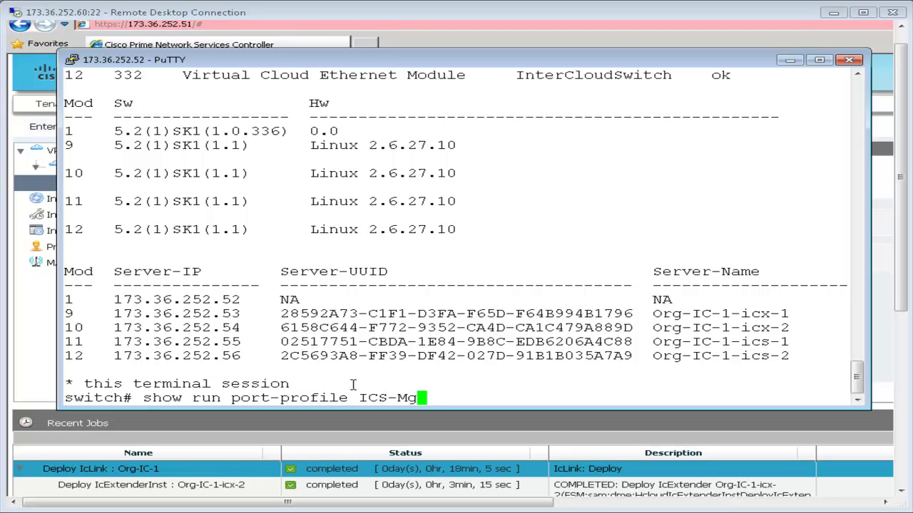
pyautogui.write('mt')
pyautogui.press('Return')
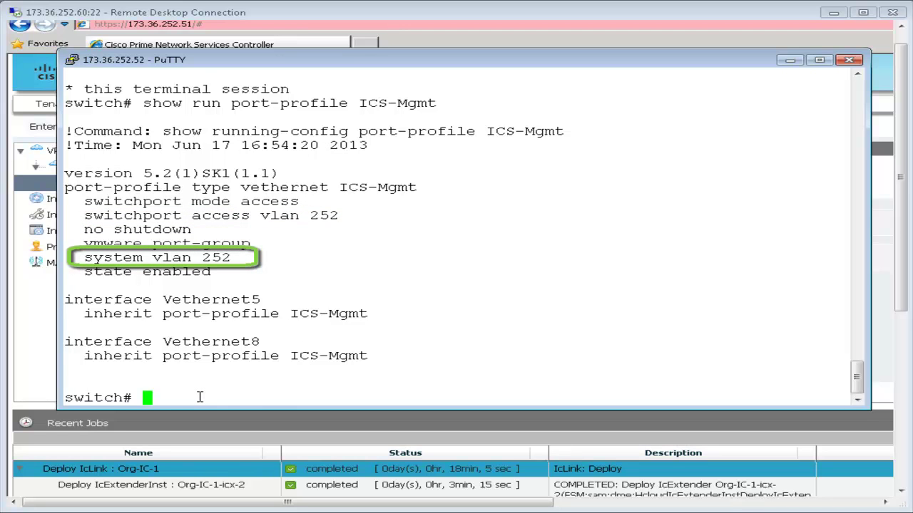
# Display the running configuration of the cloud VM port profile with "show run port-profile Cloud-VM-55".
pyautogui.write('show run port')
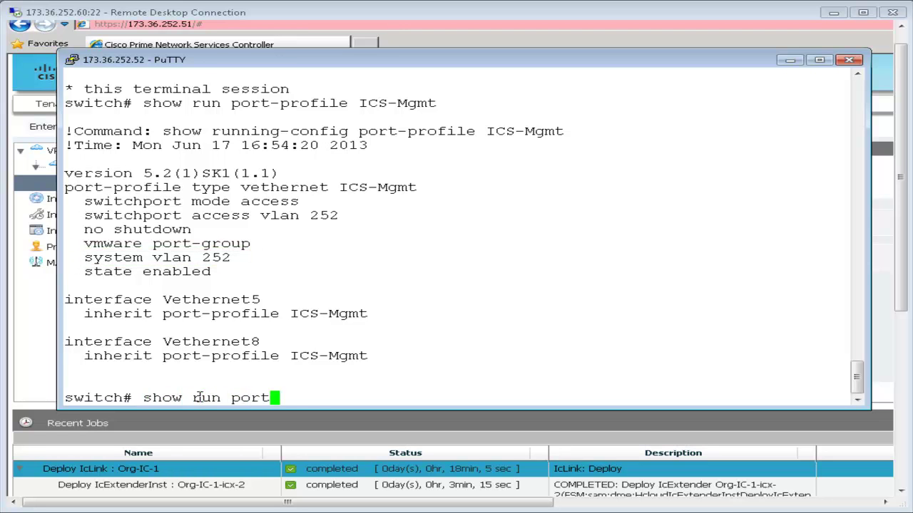
pyautogui.write('-profile ')
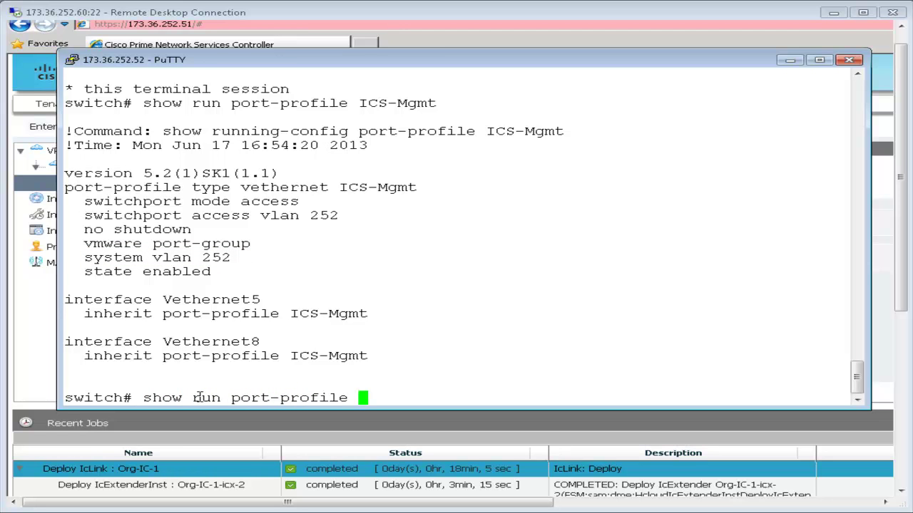
pyautogui.write('Cloud')
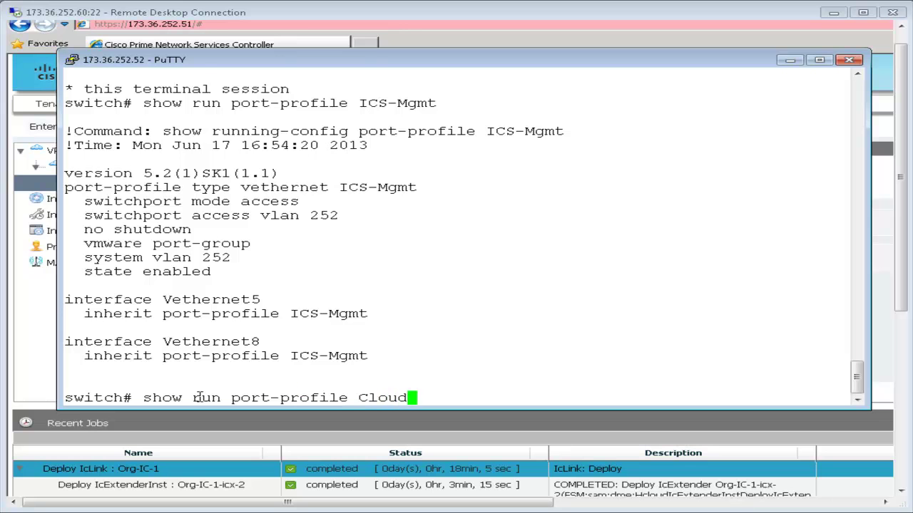
pyautogui.write('-VM-55')
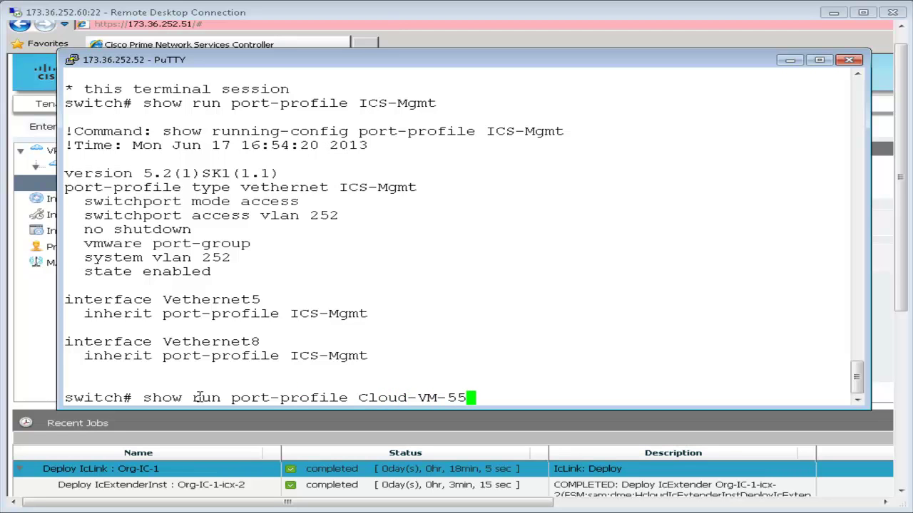
pyautogui.press('Return')
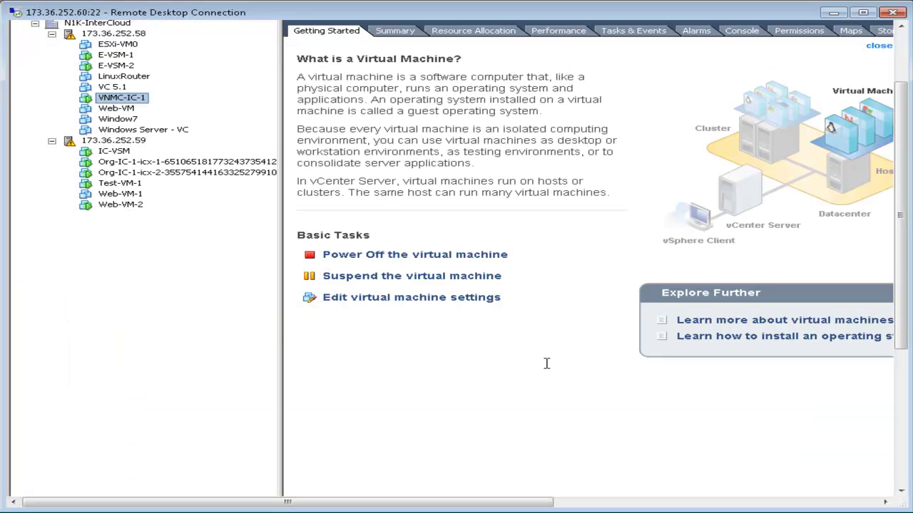
# In the vSphere Client, inspect the network adapter settings of virtual machine Web-VM-2 and close its properties.
pyautogui.rightClick(132, 205)
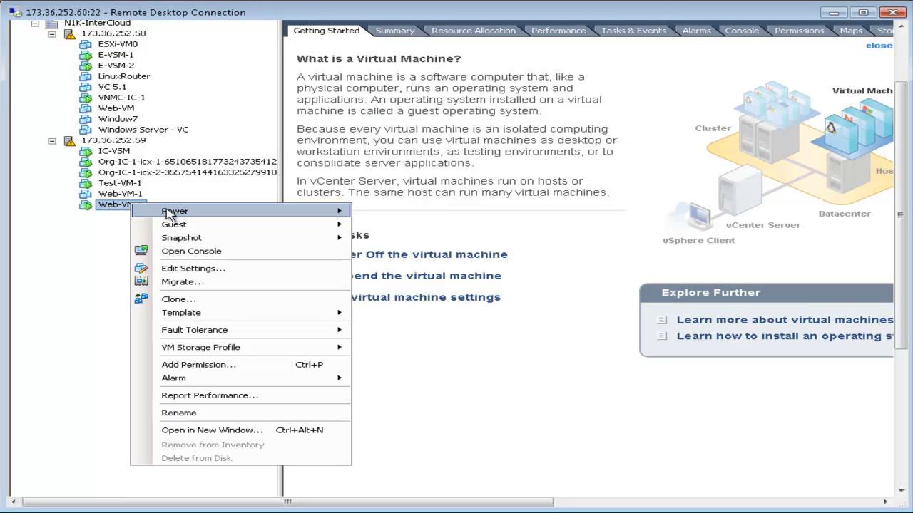
pyautogui.click(192, 268)
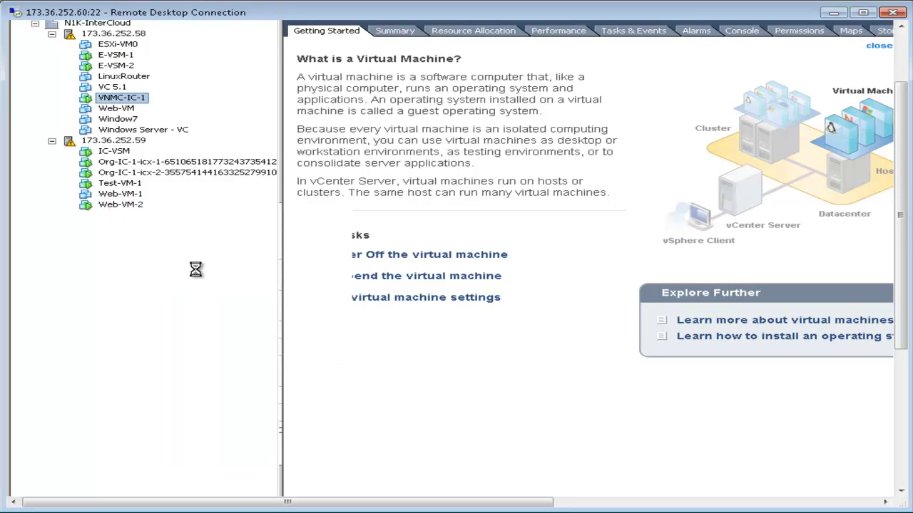
pyautogui.click(610, 274)
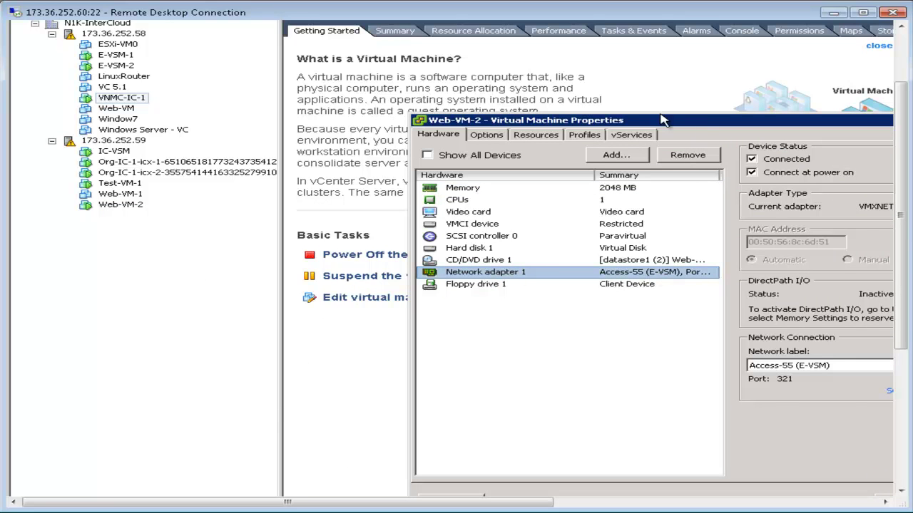
pyautogui.moveTo(666, 120); pyautogui.dragTo(426, 63)
pyautogui.click(674, 446)
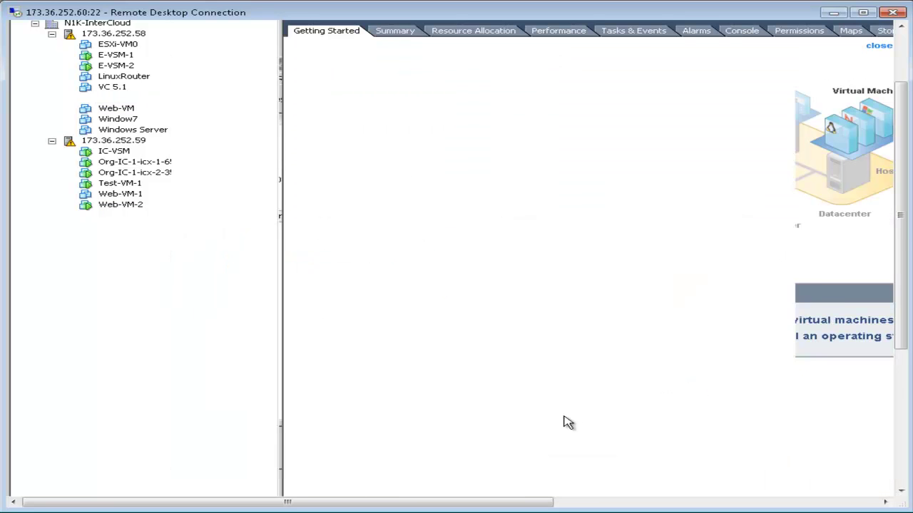
# Open the console of Web-VM-2 and display its network interface configuration with "ifconfig -a".
pyautogui.rightClick(120, 206)
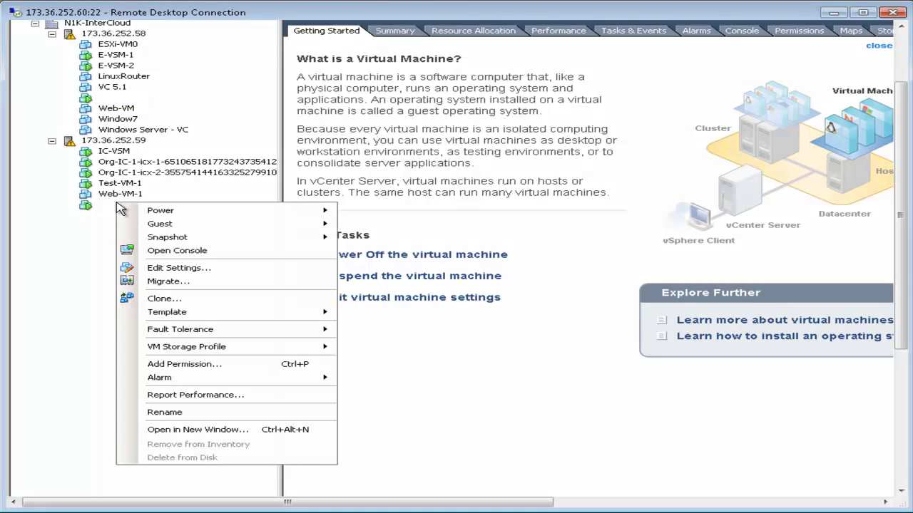
pyautogui.click(149, 249)
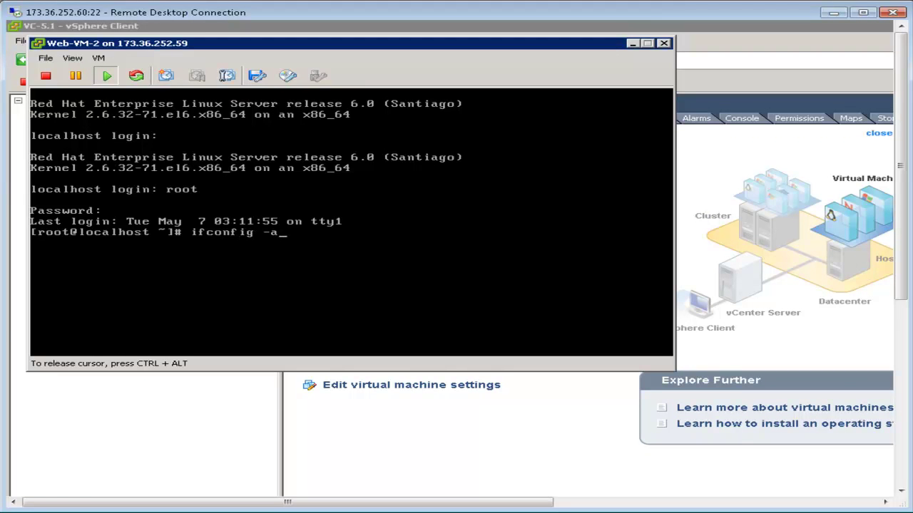
pyautogui.press('Return')
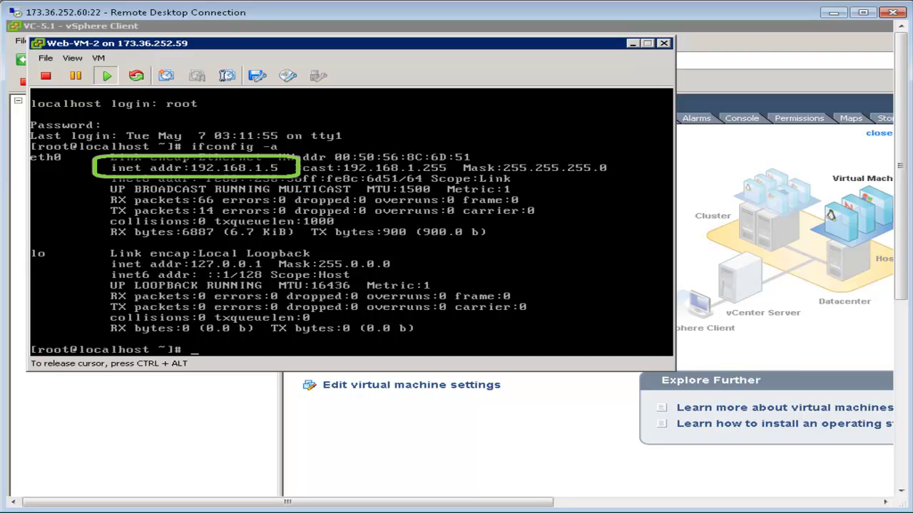
pyautogui.hotkey('ctrl', 'alt')
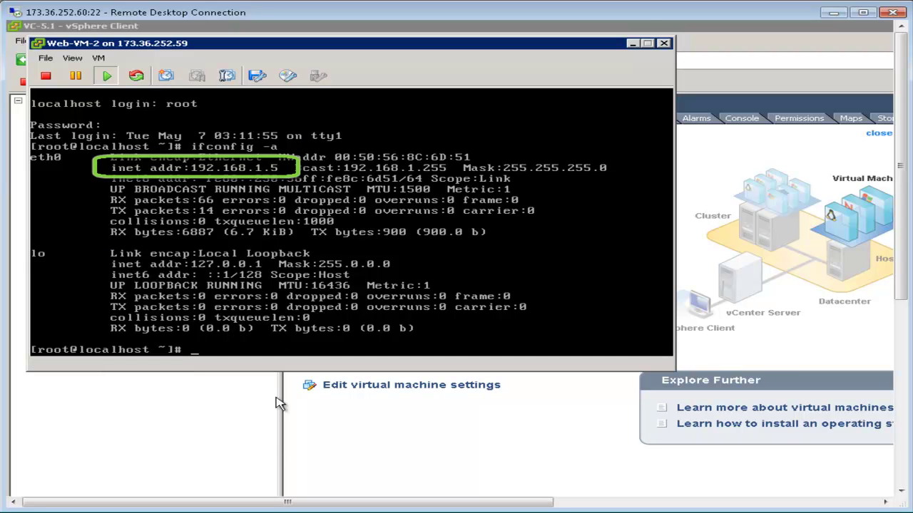
# Open the console of virtual machine Test-VM-1 on host 173.36.252.59.
pyautogui.click(121, 276)
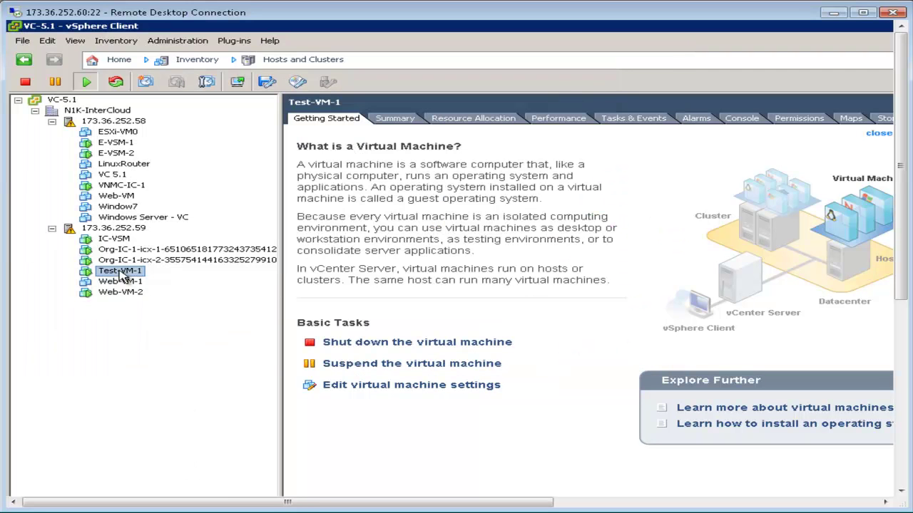
pyautogui.rightClick(120, 277)
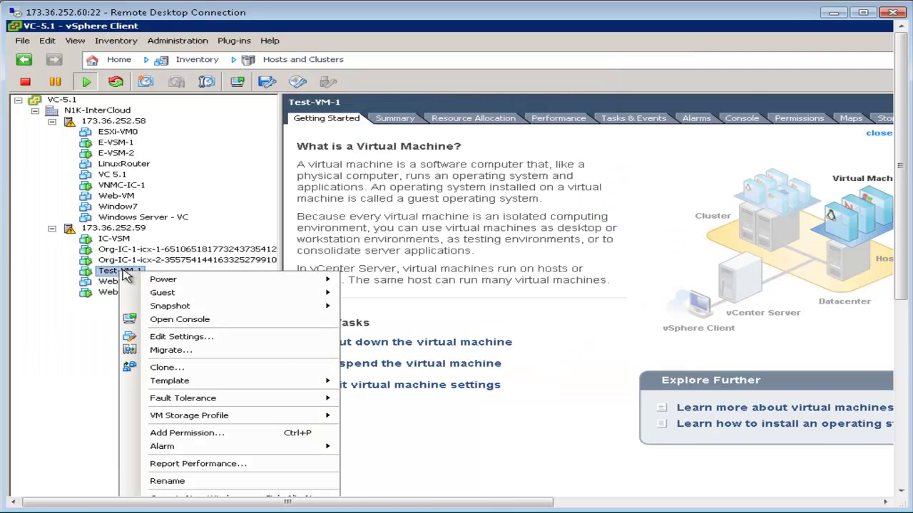
pyautogui.click(175, 320)
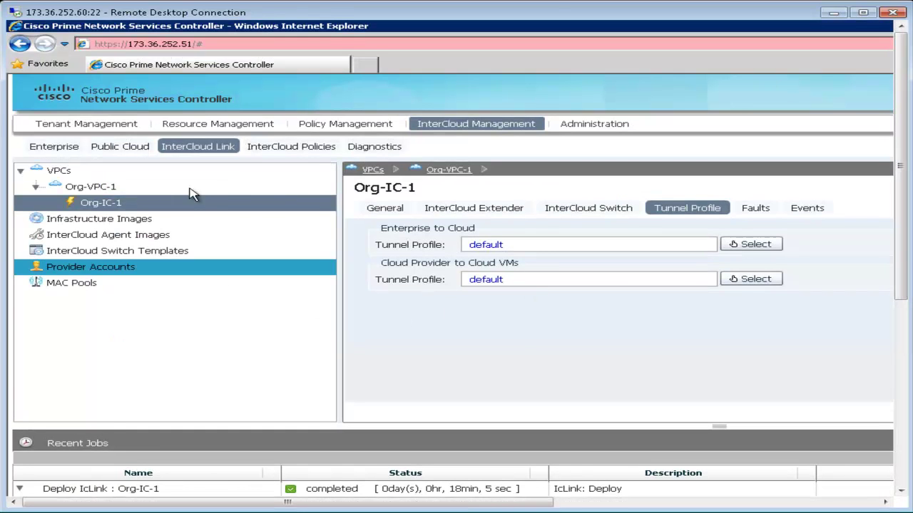
# In Prime Network Services Controller, start migrating enterprise VM Web-VM-2 from host 173.36.252.59 under N1K-InterCloud to the cloud.
pyautogui.click(64, 150)
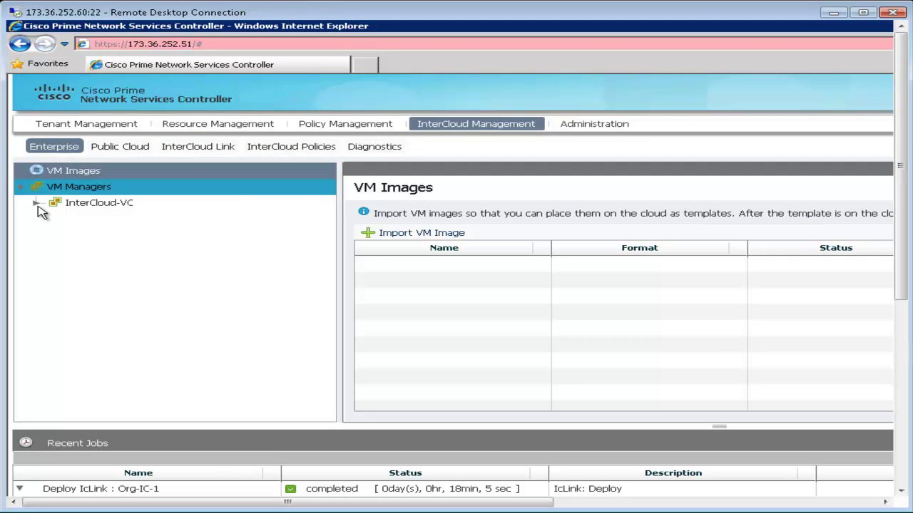
pyautogui.click(36, 203)
pyautogui.click(88, 222)
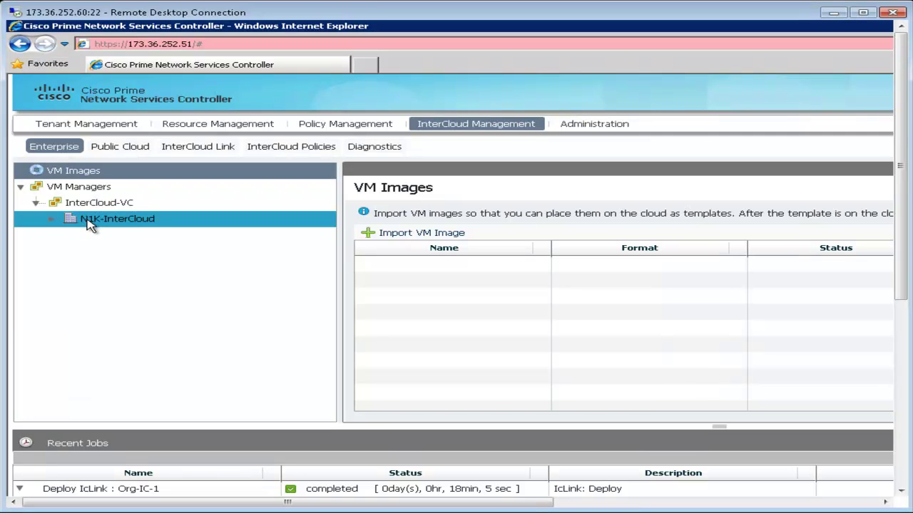
pyautogui.click(121, 251)
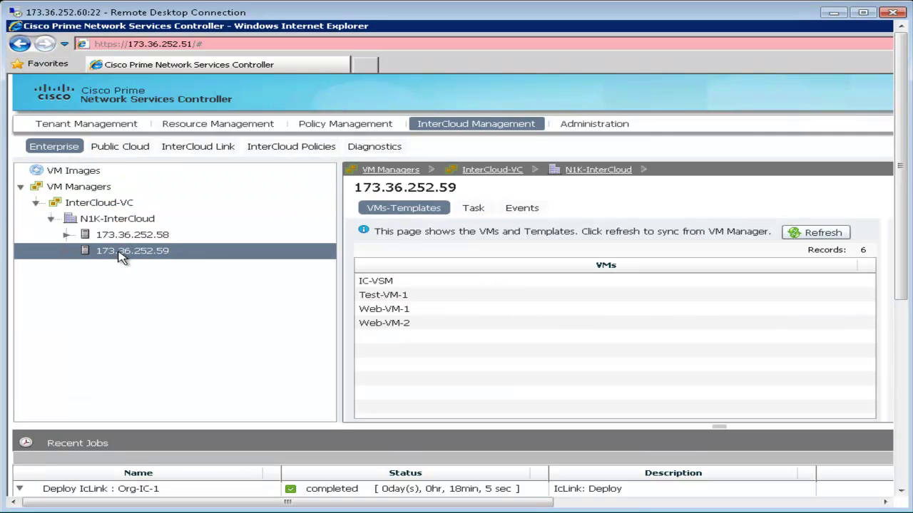
pyautogui.click(378, 326)
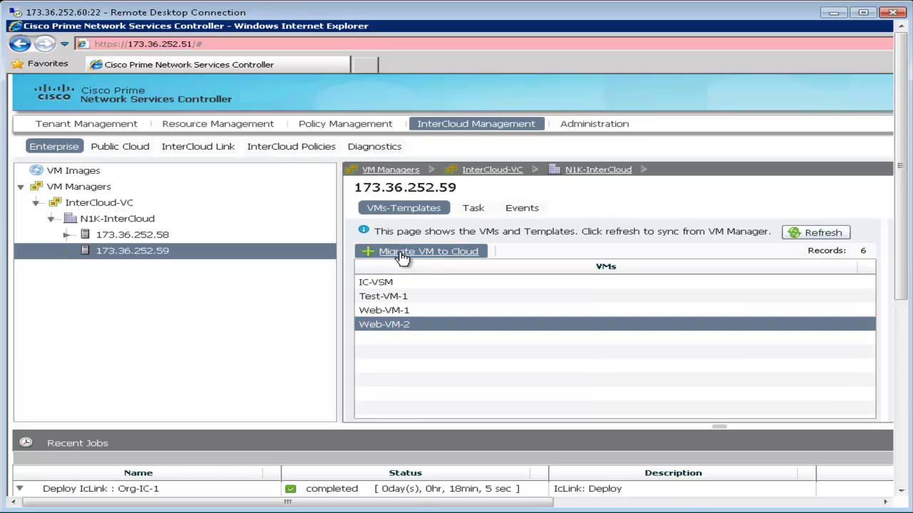
pyautogui.click(403, 255)
# Choose InterCloud link Org-IC-1 under Org-VPC-1 as the migration target and accept the default cloud VM properties.
pyautogui.click(282, 203)
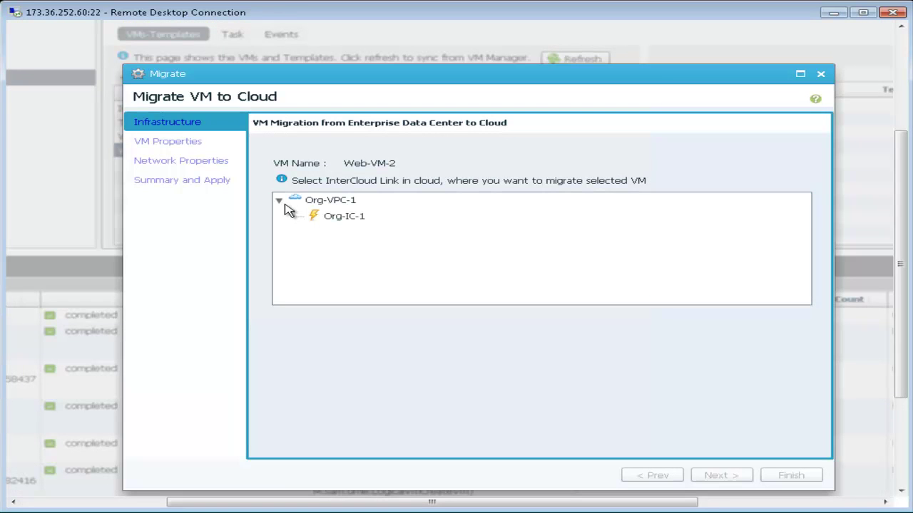
pyautogui.click(338, 220)
pyautogui.click(735, 477)
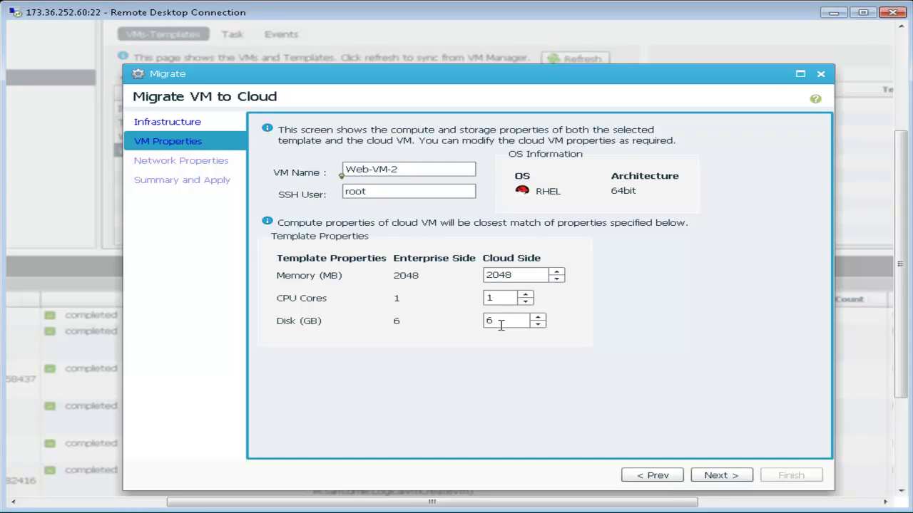
pyautogui.click(710, 482)
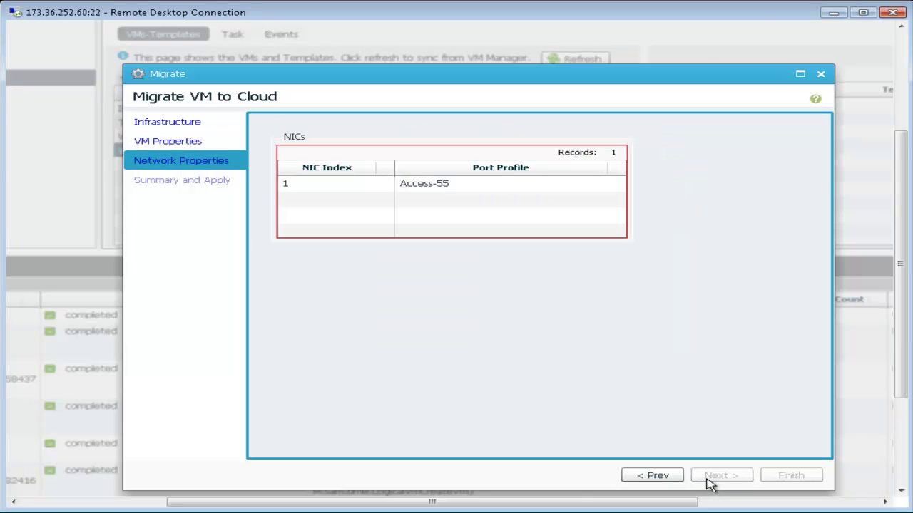
# Assign port profile Cloud-VM-55 to NIC 1 of the VM being migrated.
pyautogui.click(438, 184)
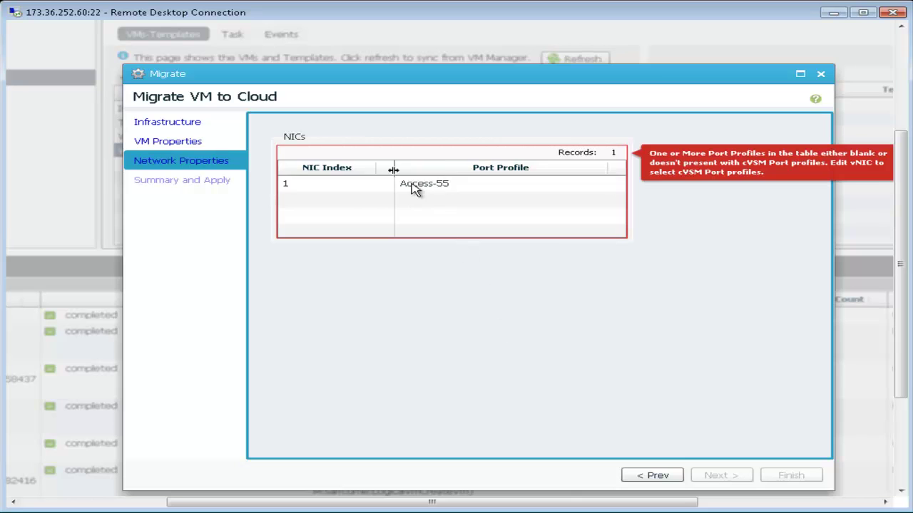
pyautogui.click(353, 189)
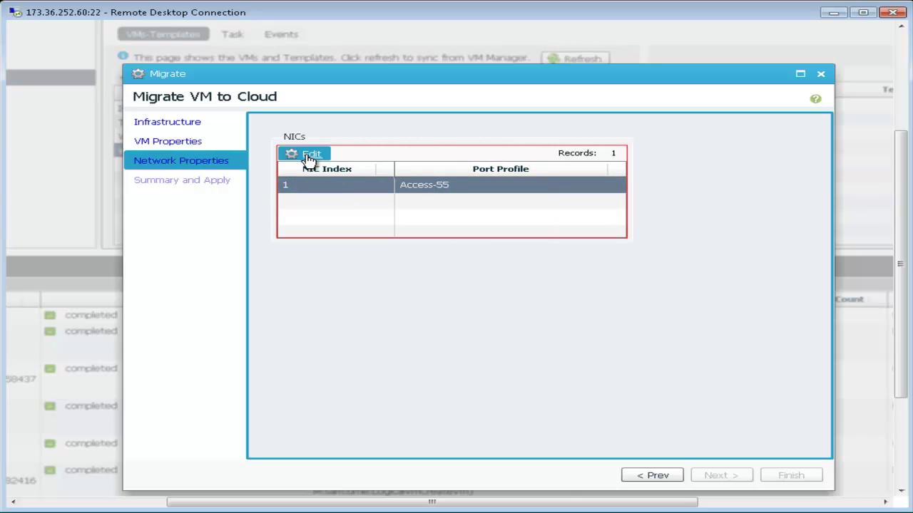
pyautogui.click(308, 154)
pyautogui.click(476, 253)
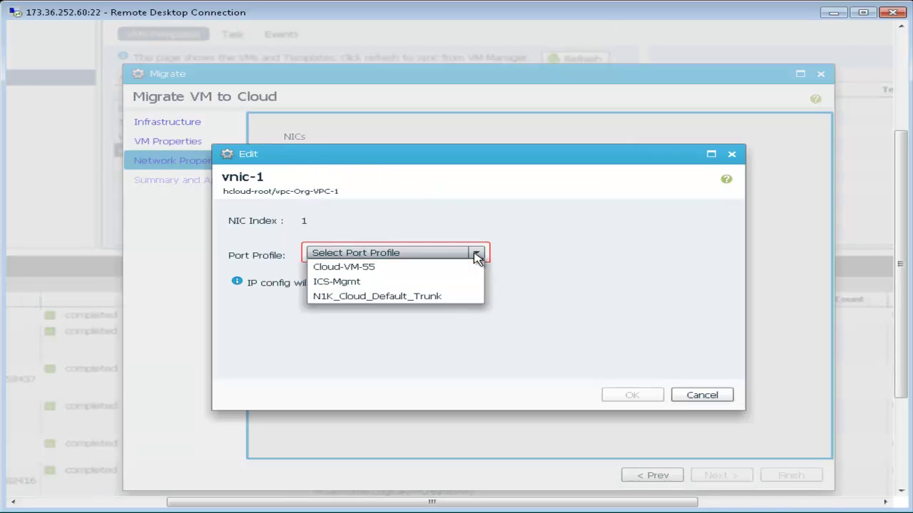
pyautogui.click(348, 266)
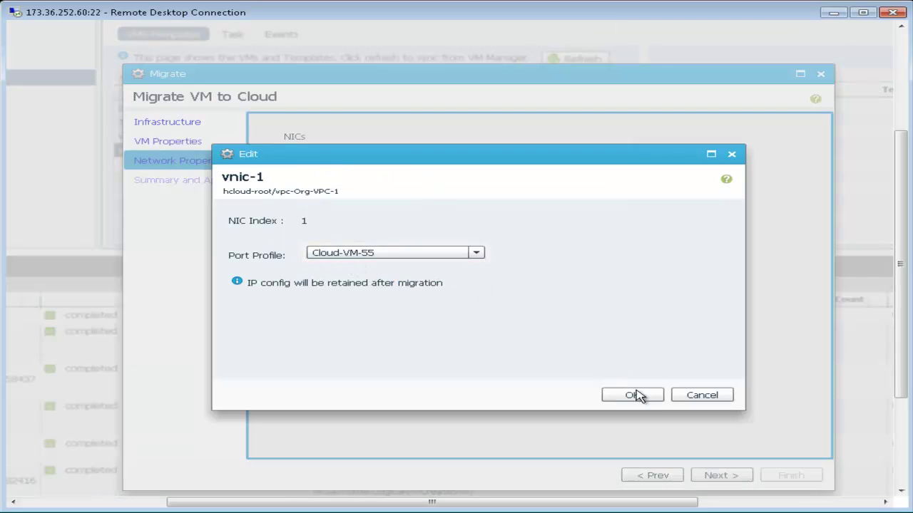
pyautogui.click(641, 398)
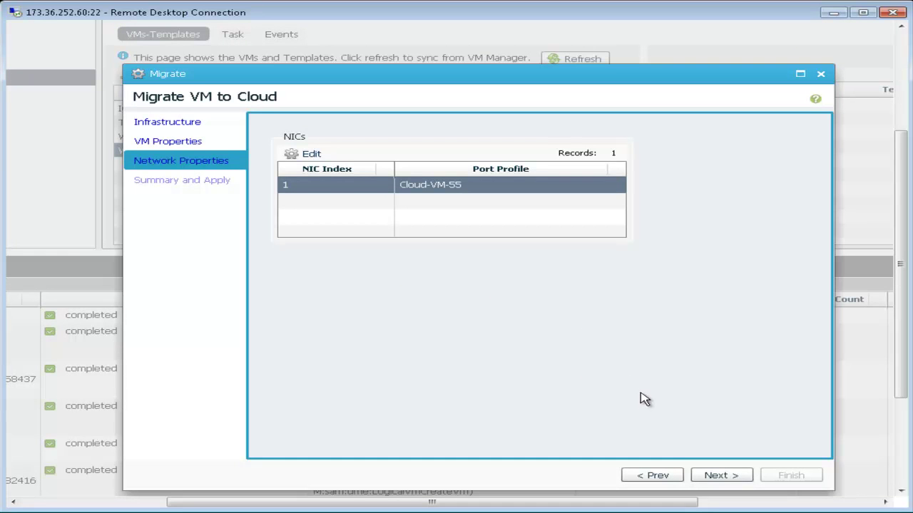
# Finish the migration with the option not to delete the VM from vCenter, and check the Web-VM-2 creation job.
pyautogui.click(709, 477)
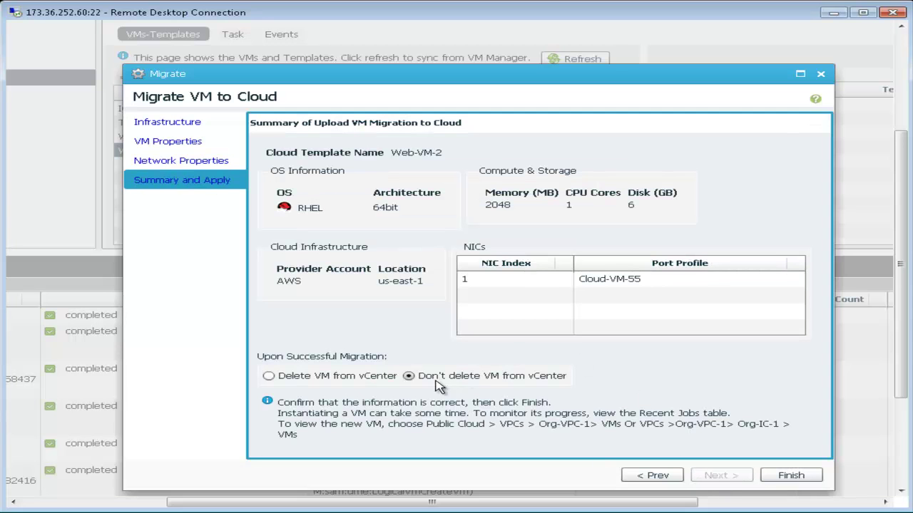
pyautogui.click(791, 476)
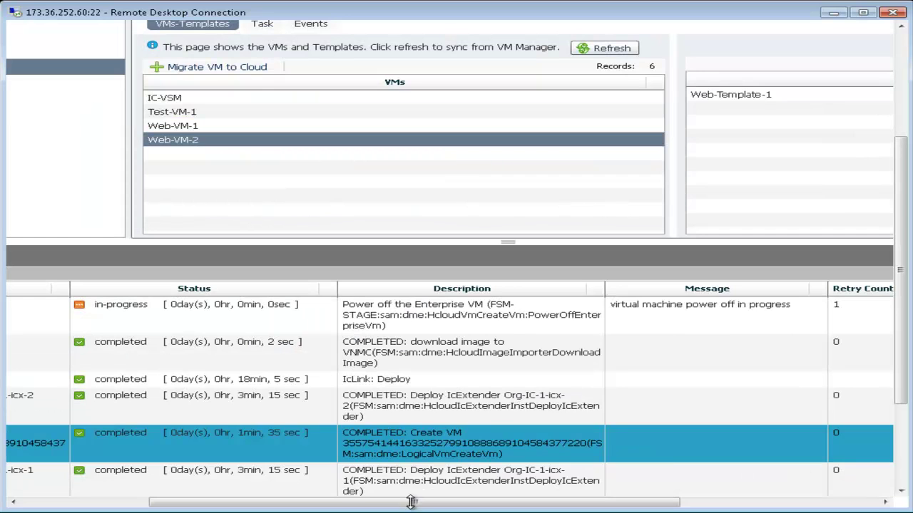
pyautogui.moveTo(413, 503); pyautogui.dragTo(218, 506)
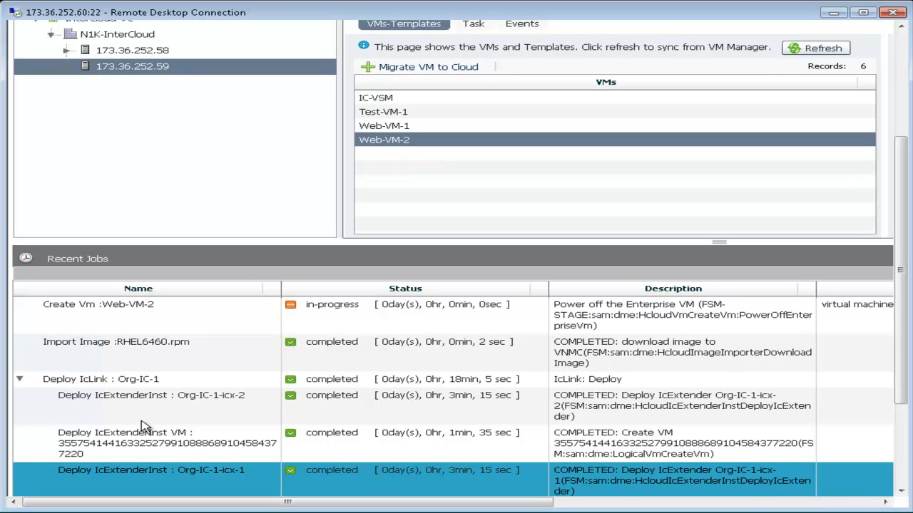
pyautogui.click(80, 320)
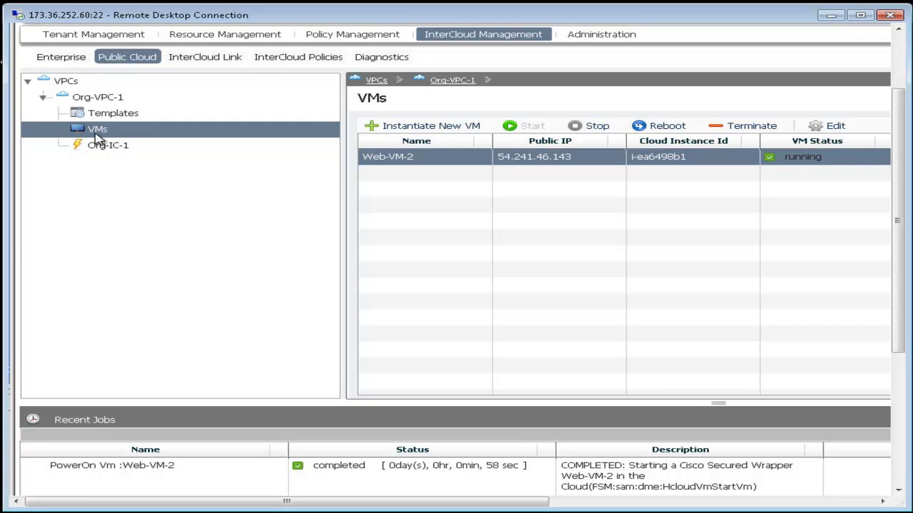
# View the public cloud VMs of Org-VPC-1, and the general status and VMs of link Org-IC-1.
pyautogui.click(98, 131)
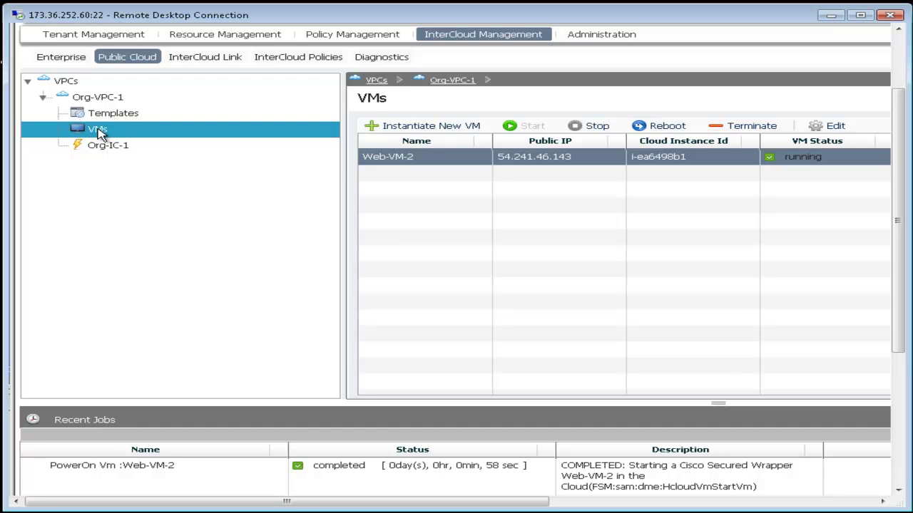
pyautogui.click(106, 150)
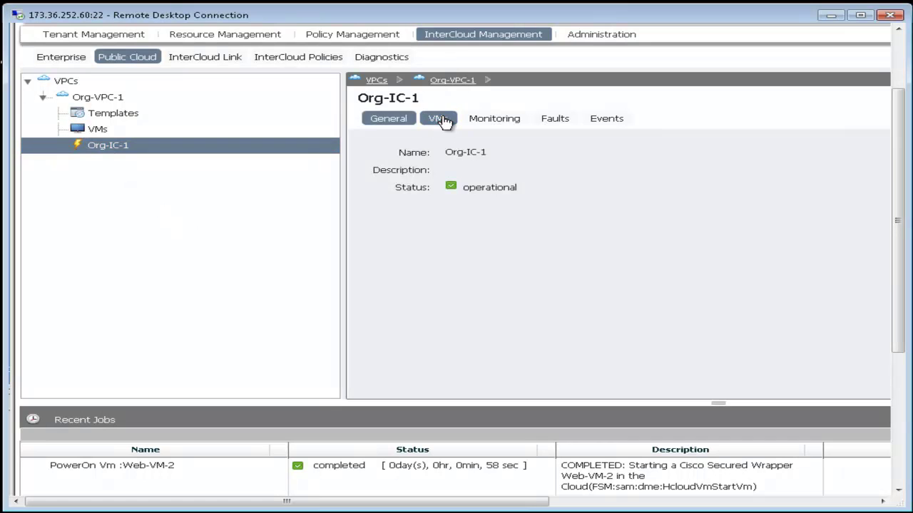
pyautogui.click(443, 120)
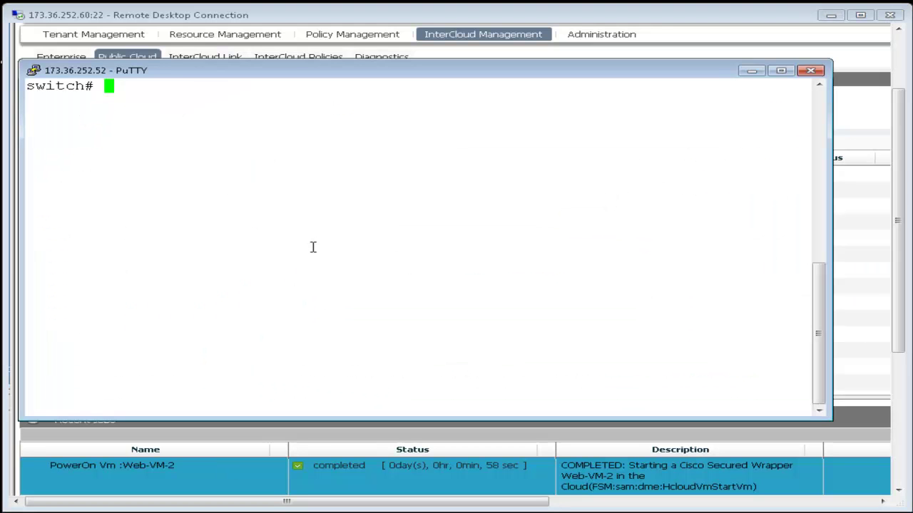
# In the PuTTY session on 173.36.252.52, list the virtual interfaces with "show interface virtual".
pyautogui.write('sho')
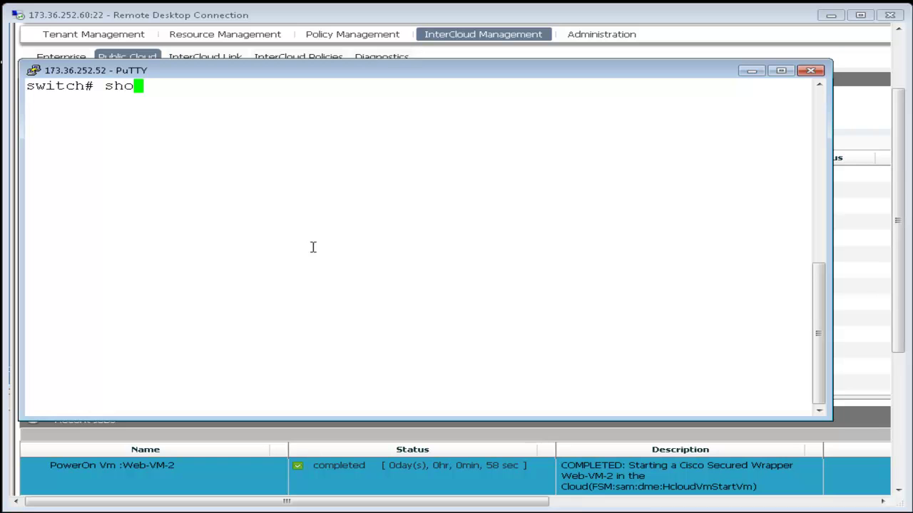
pyautogui.write('w interface')
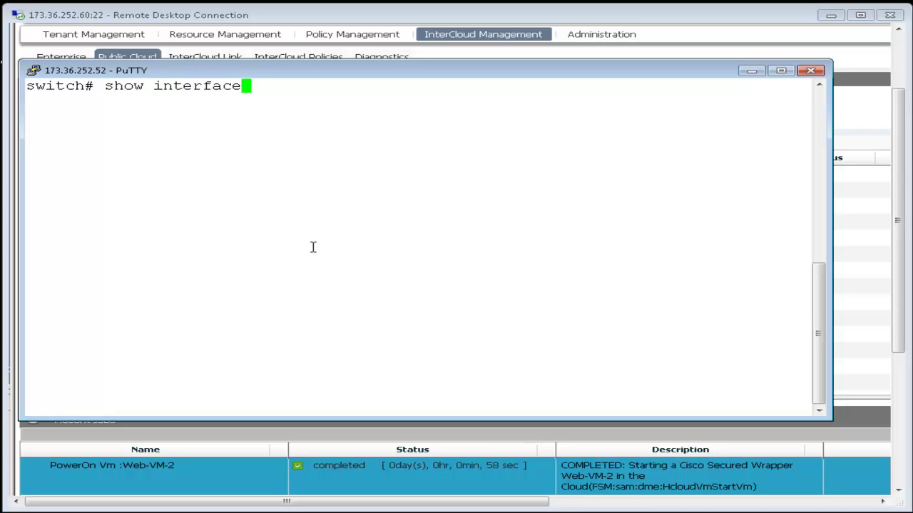
pyautogui.write(' virtual')
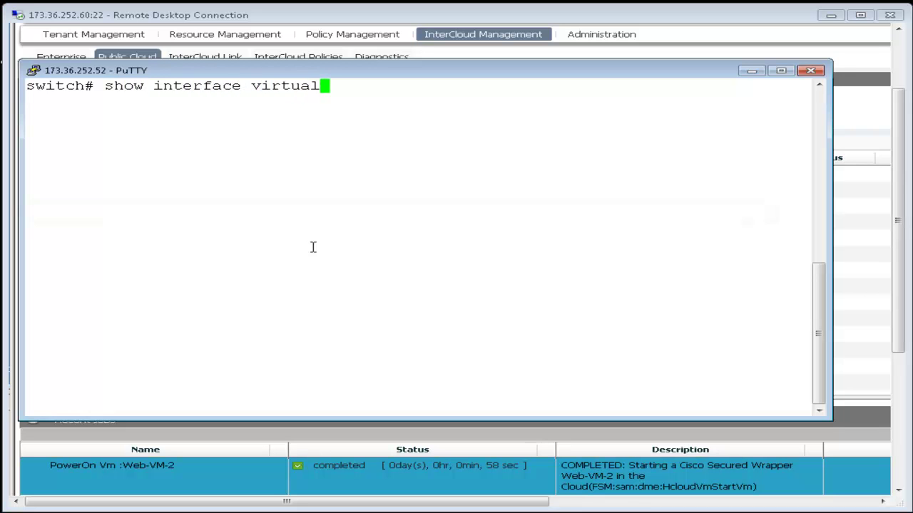
pyautogui.press('Return')
# Display the details of Web-VM-2's virtual interface with "show interface Veth5".
pyautogui.write('show ')
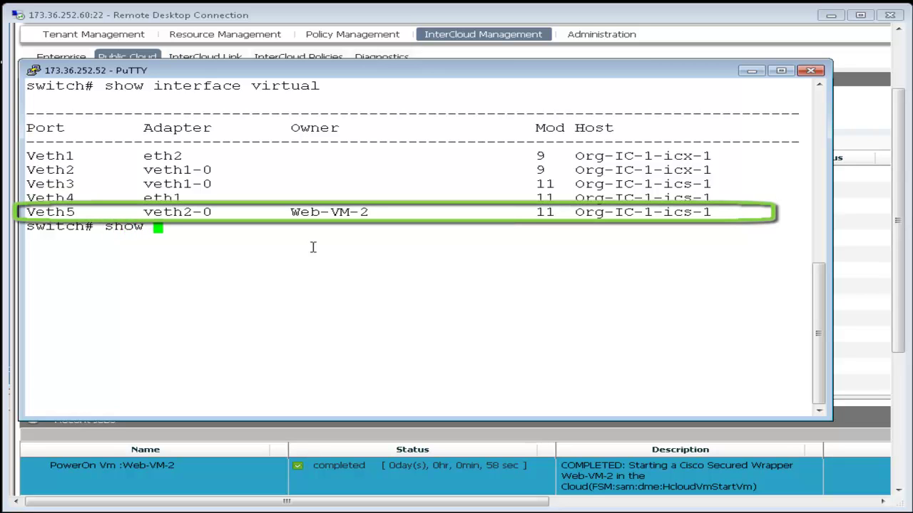
pyautogui.write('interfa')
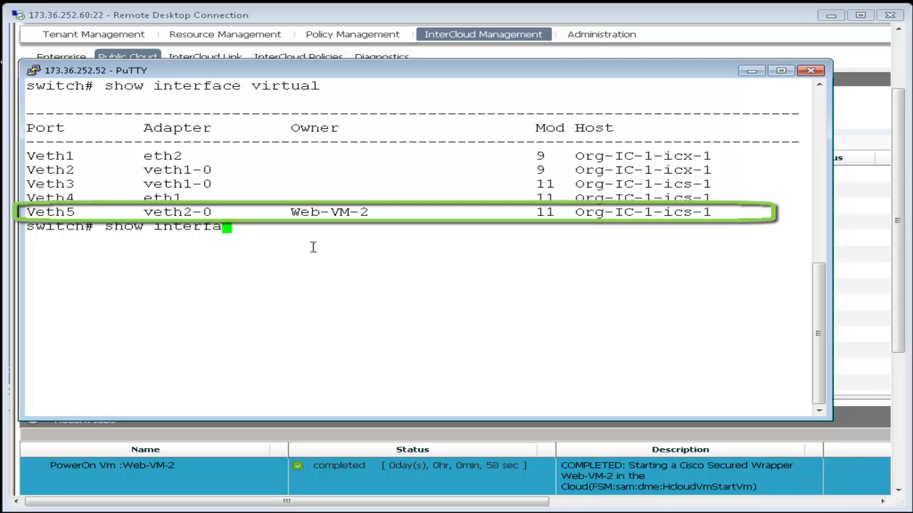
pyautogui.write('ce Veth5')
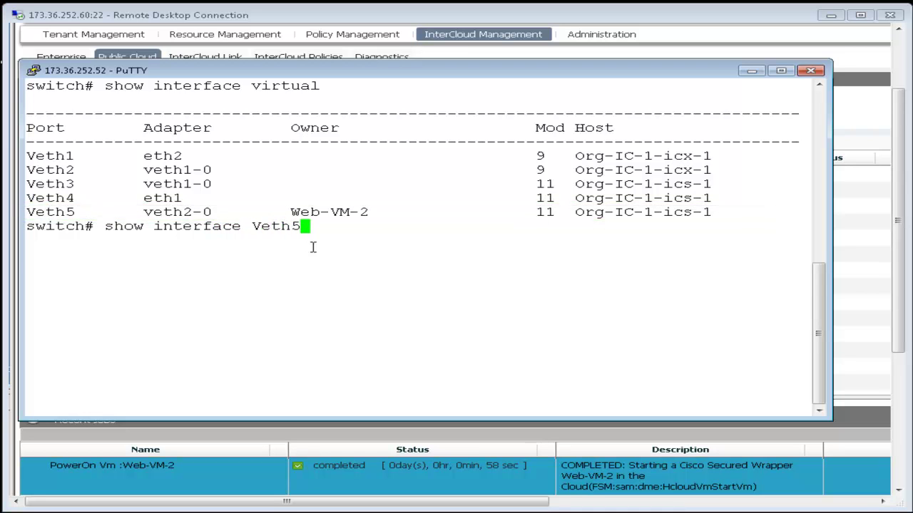
pyautogui.press('Return')
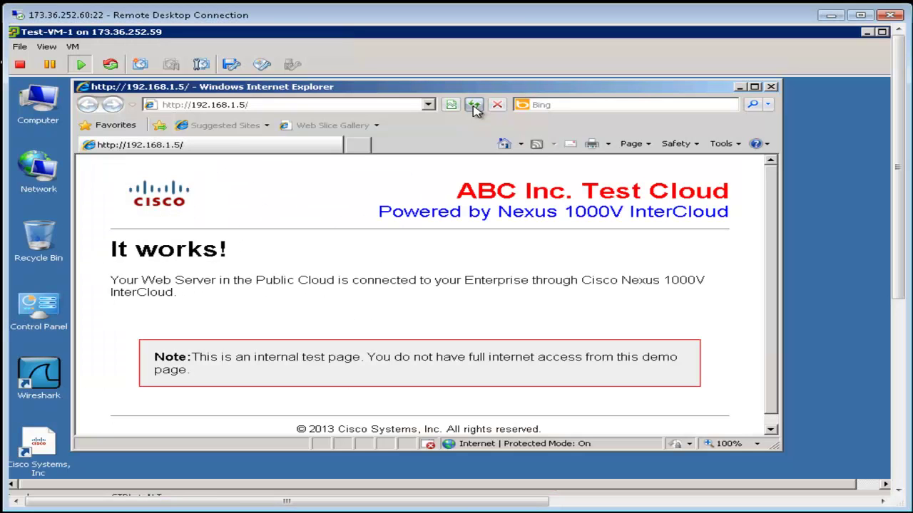
pyautogui.click(474, 105)
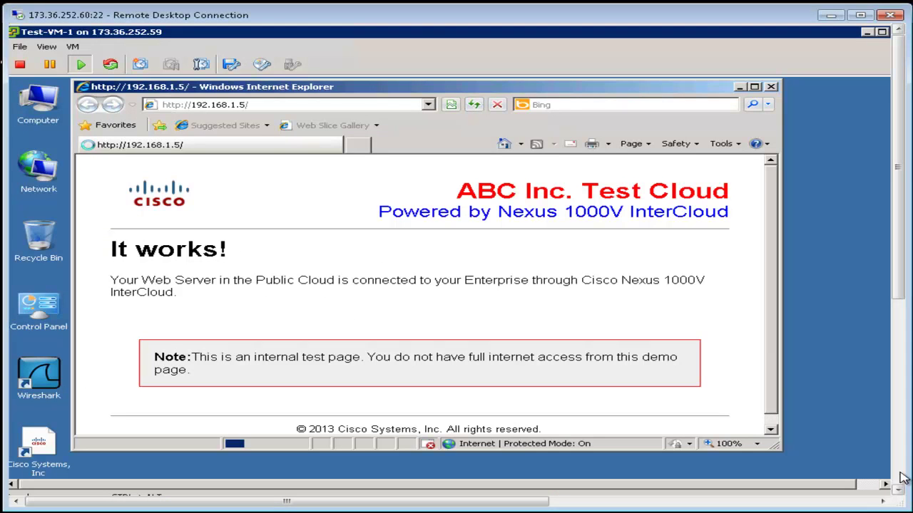